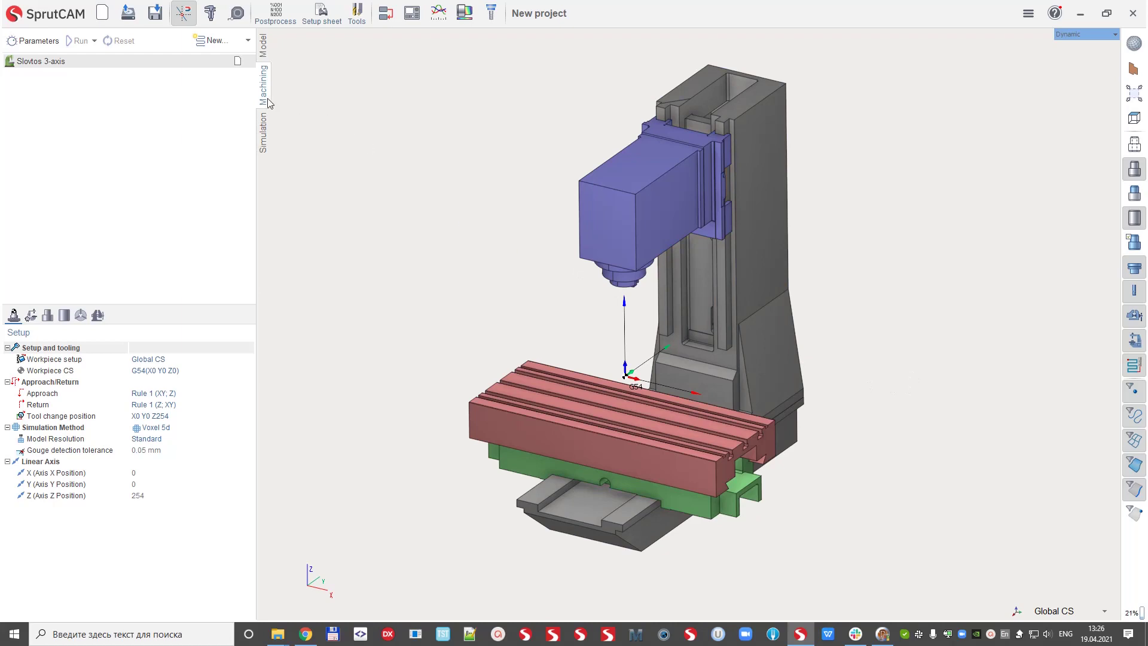
# Load Corners cleanup.stc from the recent projects list and orbit the machine view
pyautogui.click(129, 12)
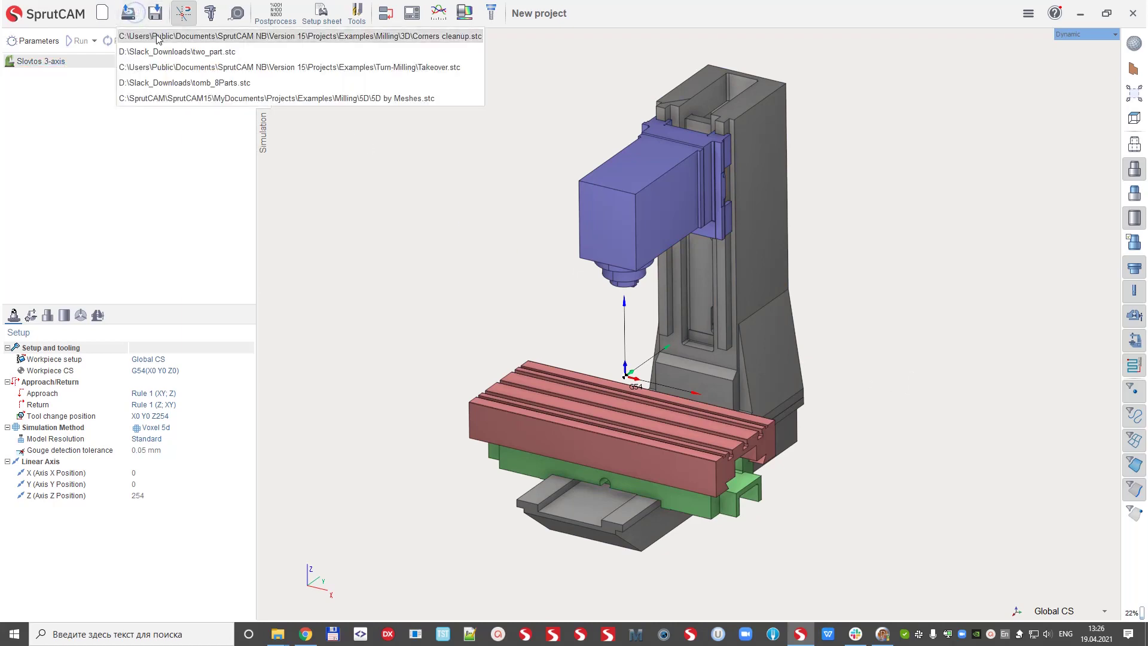
pyautogui.click(156, 37)
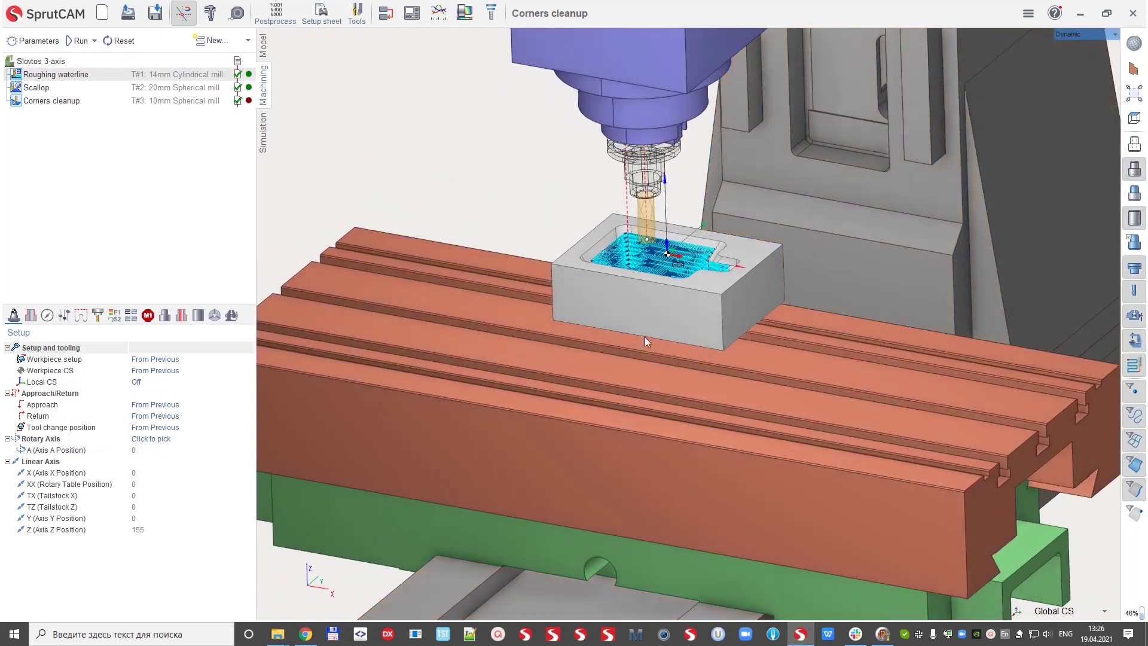
pyautogui.scroll(-3, 644, 341)
pyautogui.moveTo(645, 341); pyautogui.dragTo(598, 342, button='right')
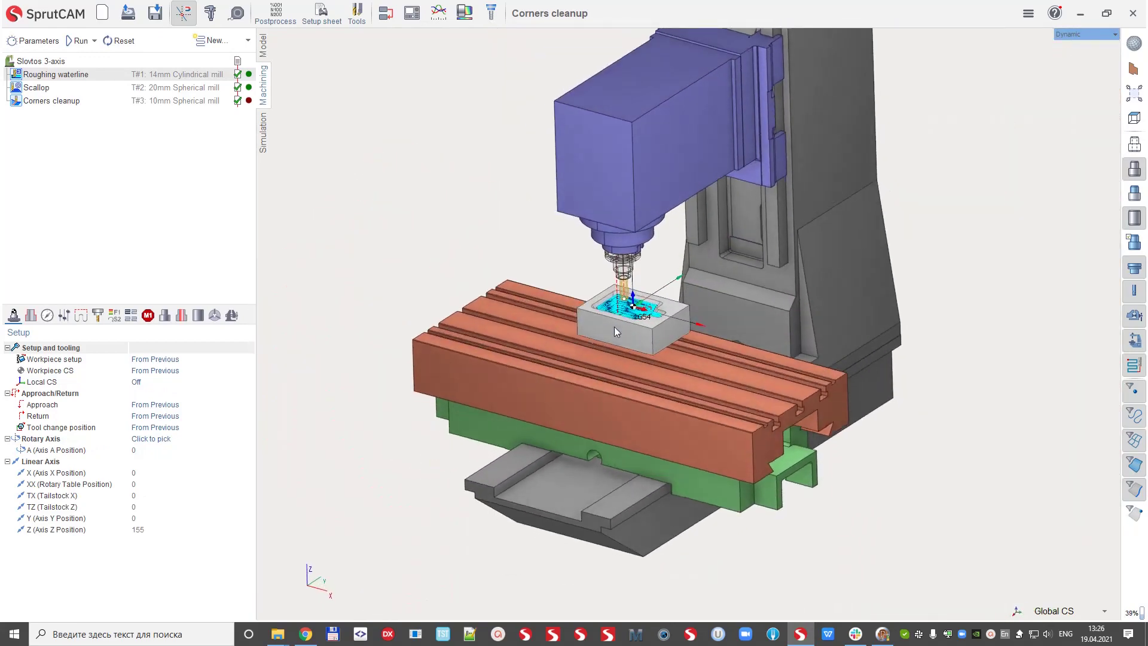
# Select the Corners cleanup operation and zoom in on its toolpath on the part
pyautogui.click(40, 103)
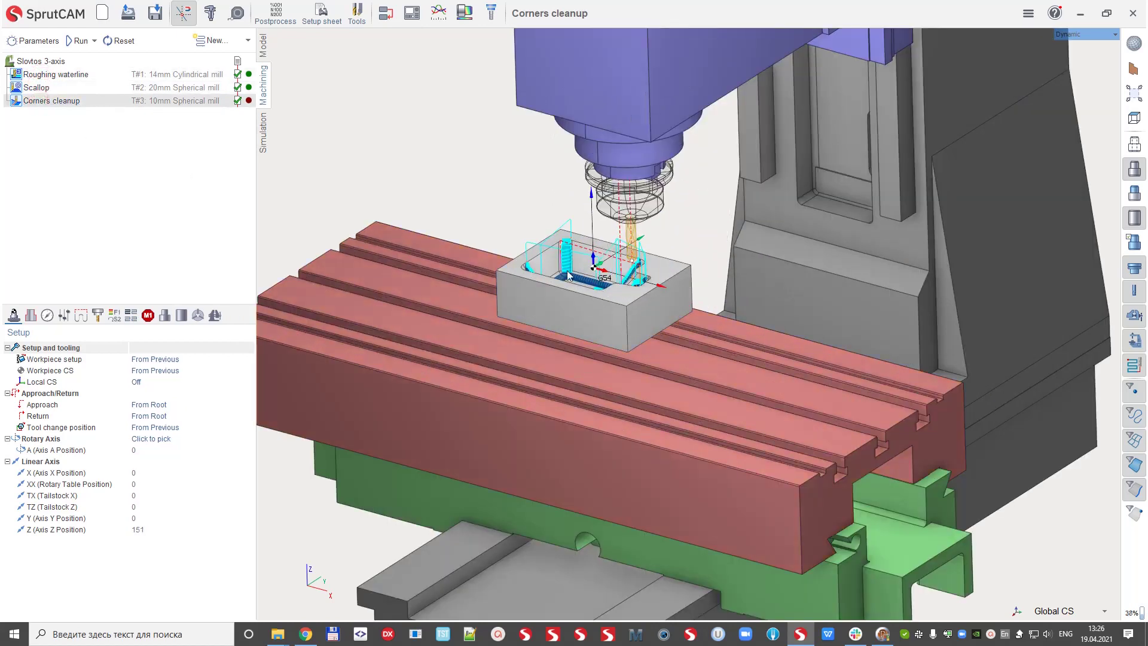
pyautogui.scroll(3, 622, 353)
pyautogui.moveTo(575, 288); pyautogui.dragTo(629, 302, button='middle')
pyautogui.moveTo(625, 303); pyautogui.dragTo(644, 292, button='right')
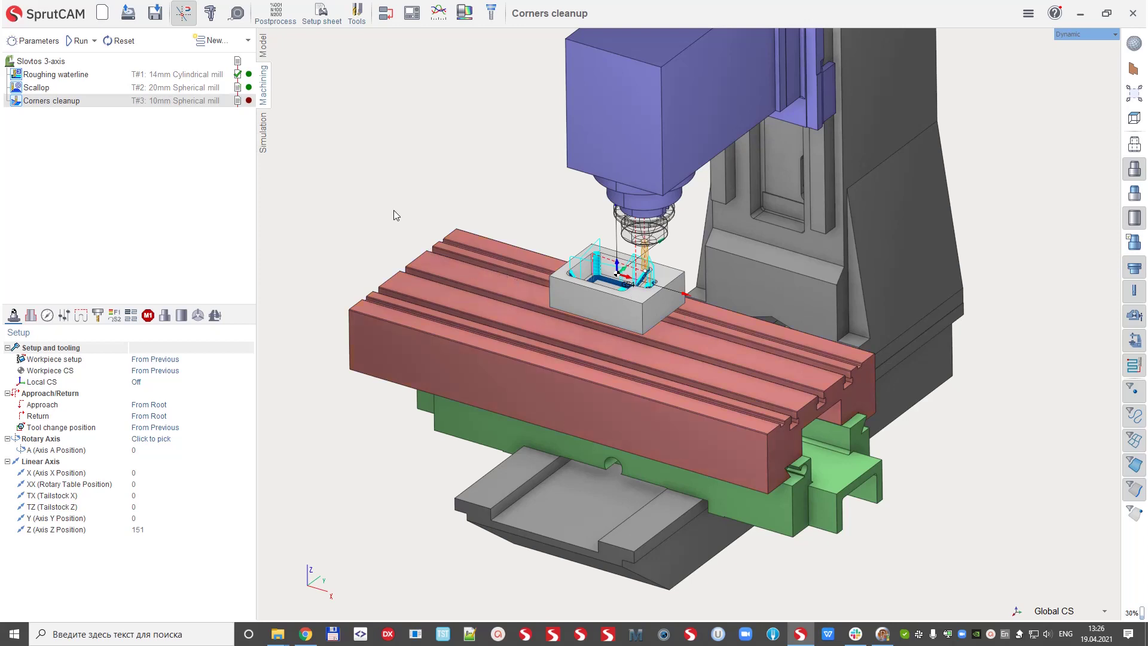
# Add a Part 1 structure node on G54 holding the roughing, scallop and cleanup operations
pyautogui.click(247, 41)
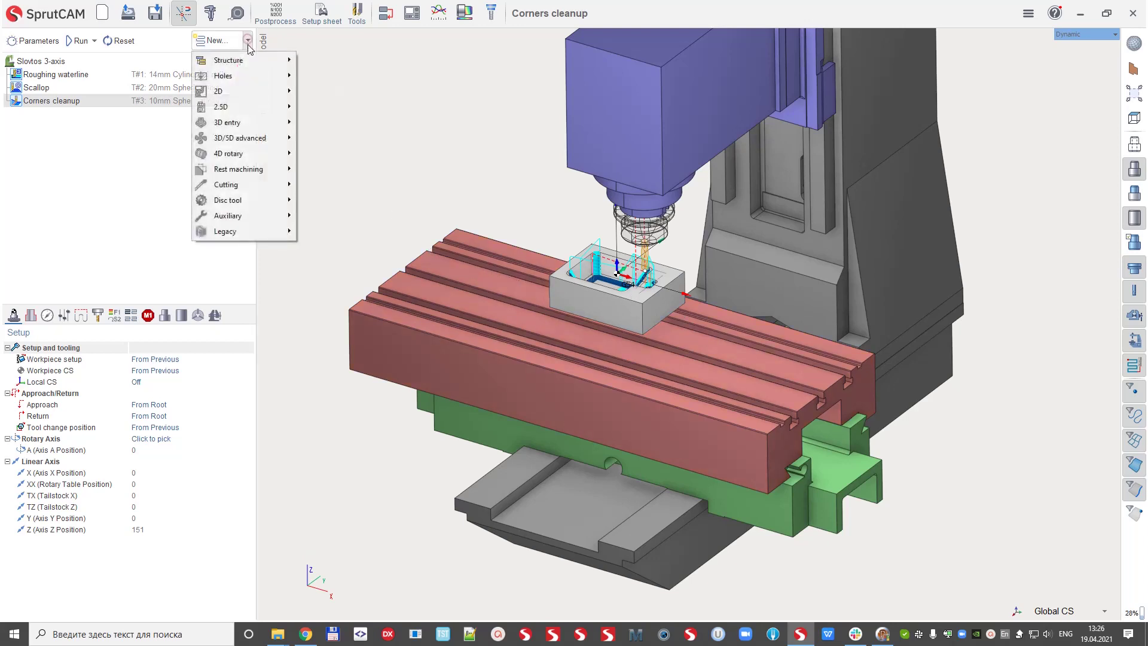
pyautogui.click(250, 61)
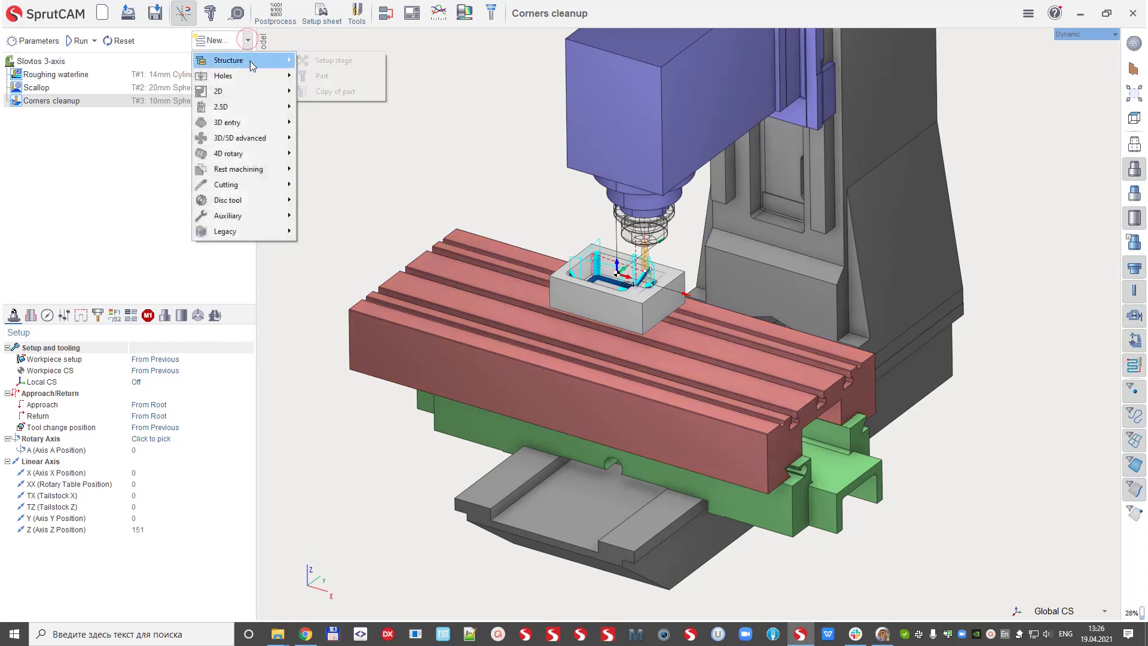
pyautogui.click(341, 78)
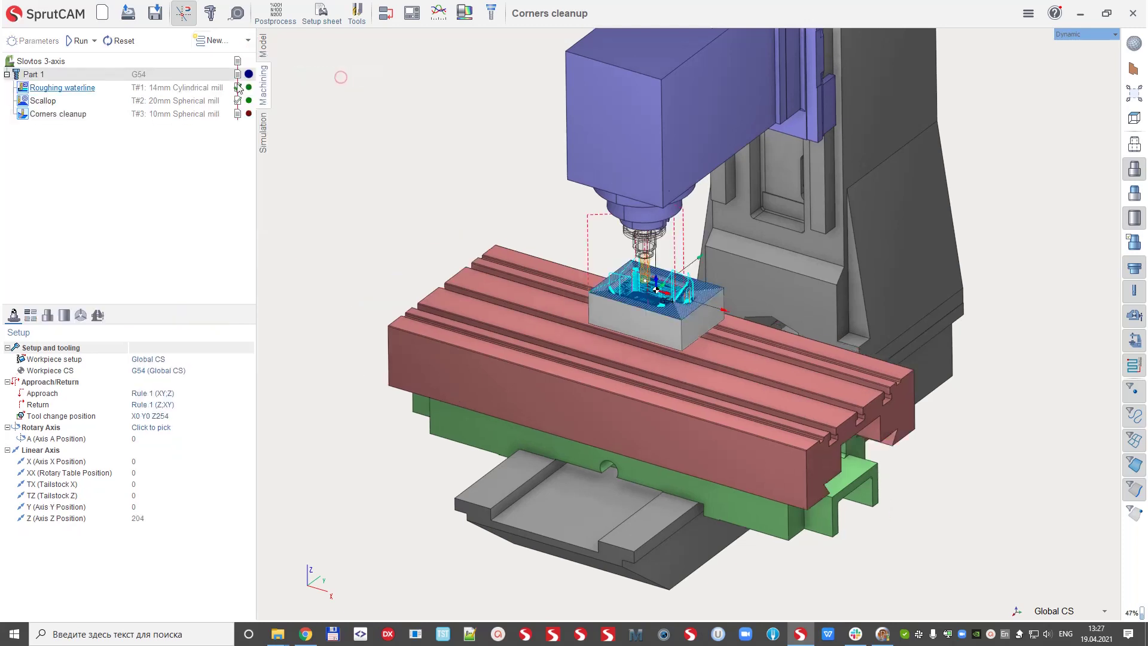
pyautogui.click(54, 87)
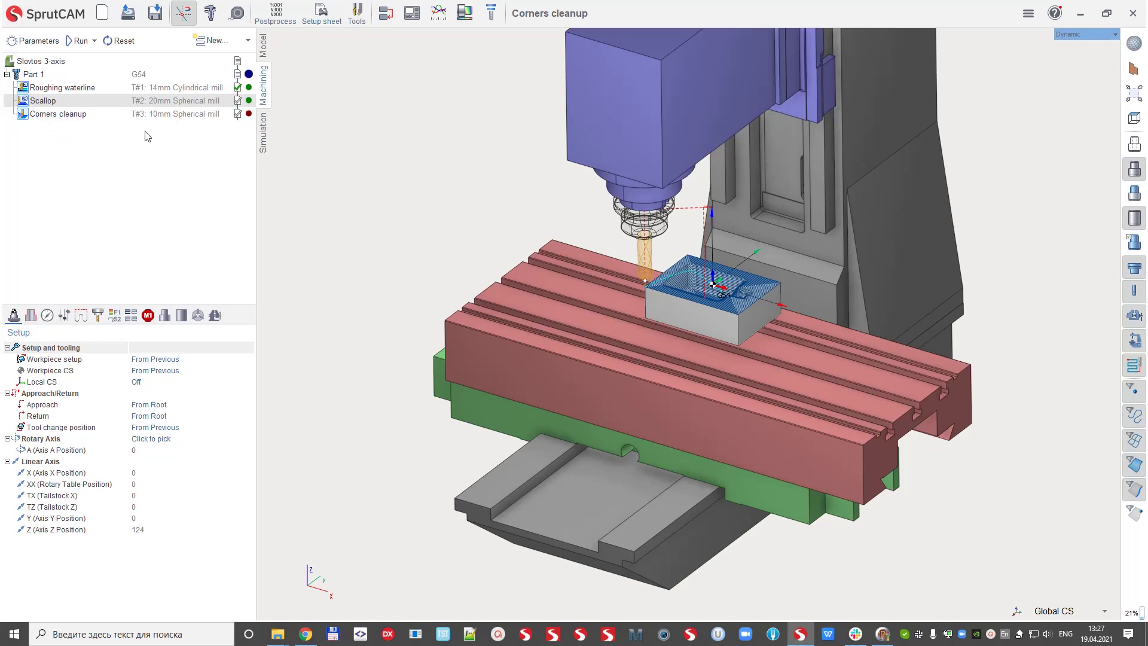
# Place Part 1's workpiece rotated 90° about Z at X-210, Z-39 on the table
pyautogui.click(34, 74)
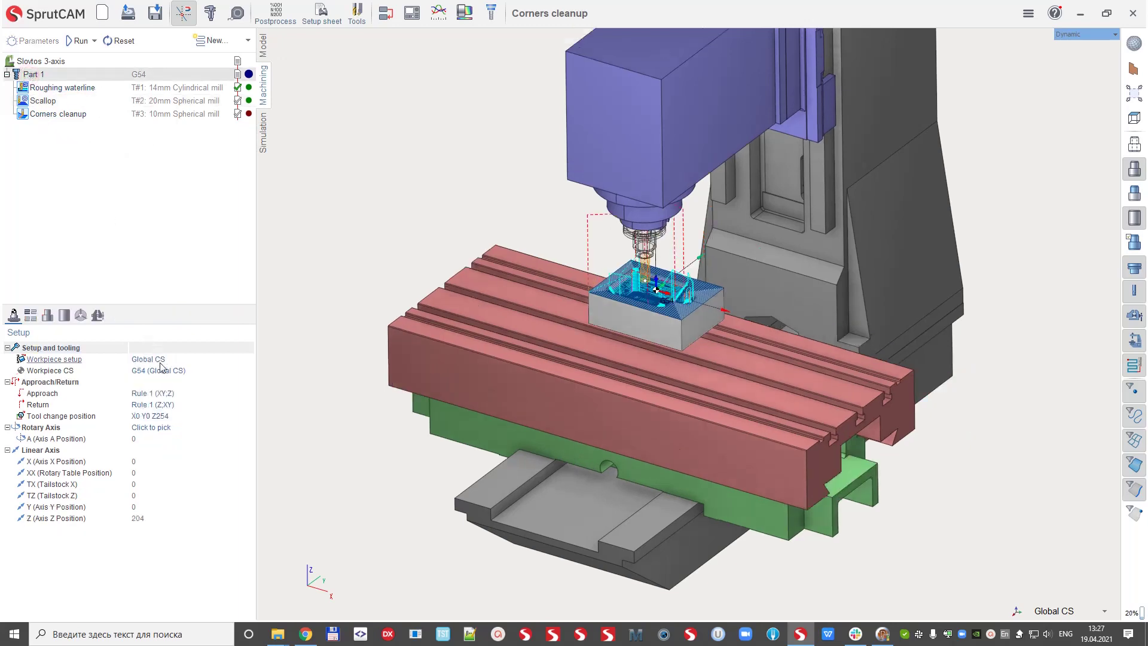
pyautogui.click(161, 361)
pyautogui.click(250, 358)
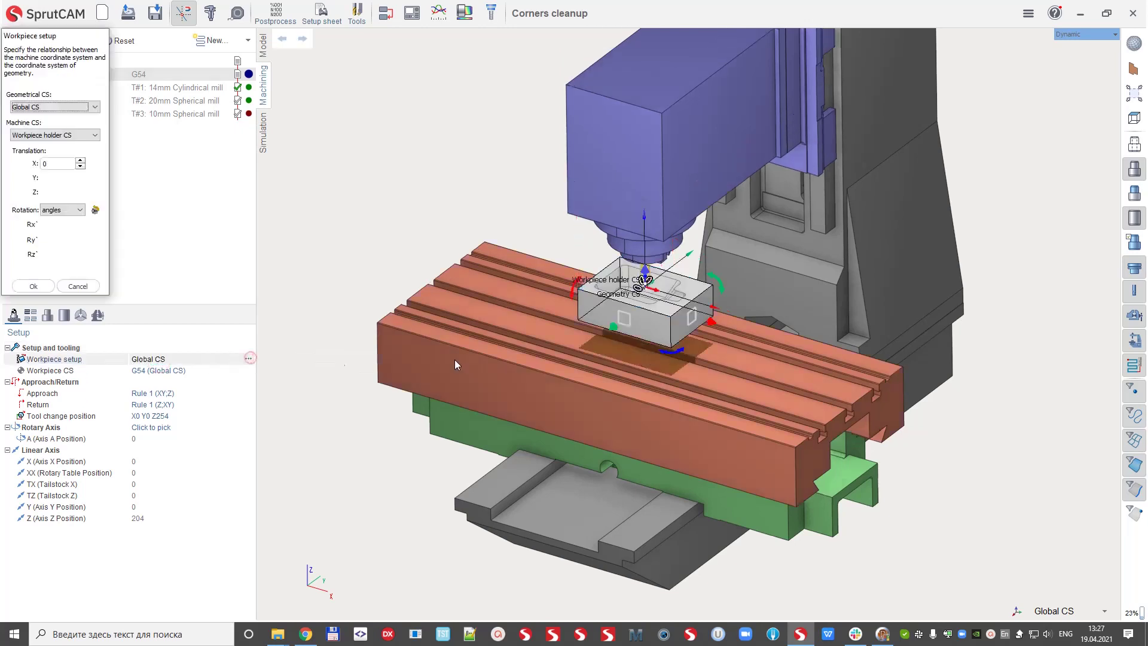
pyautogui.moveTo(668, 357); pyautogui.dragTo(744, 299)
pyautogui.moveTo(670, 326); pyautogui.dragTo(544, 290)
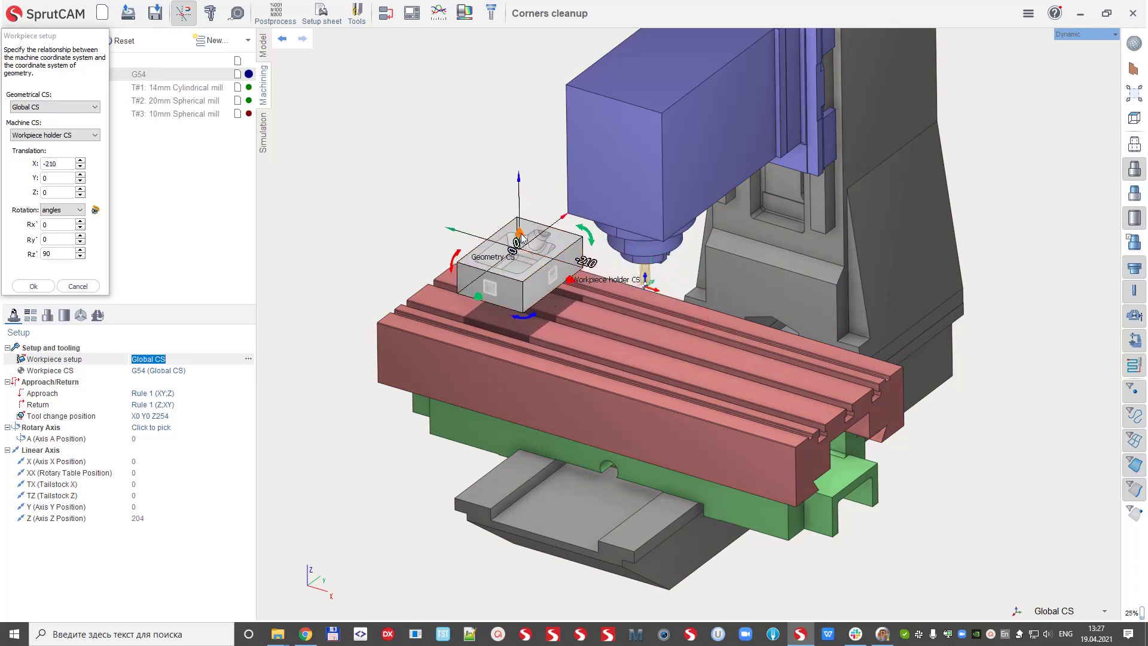
pyautogui.moveTo(519, 233); pyautogui.dragTo(521, 265)
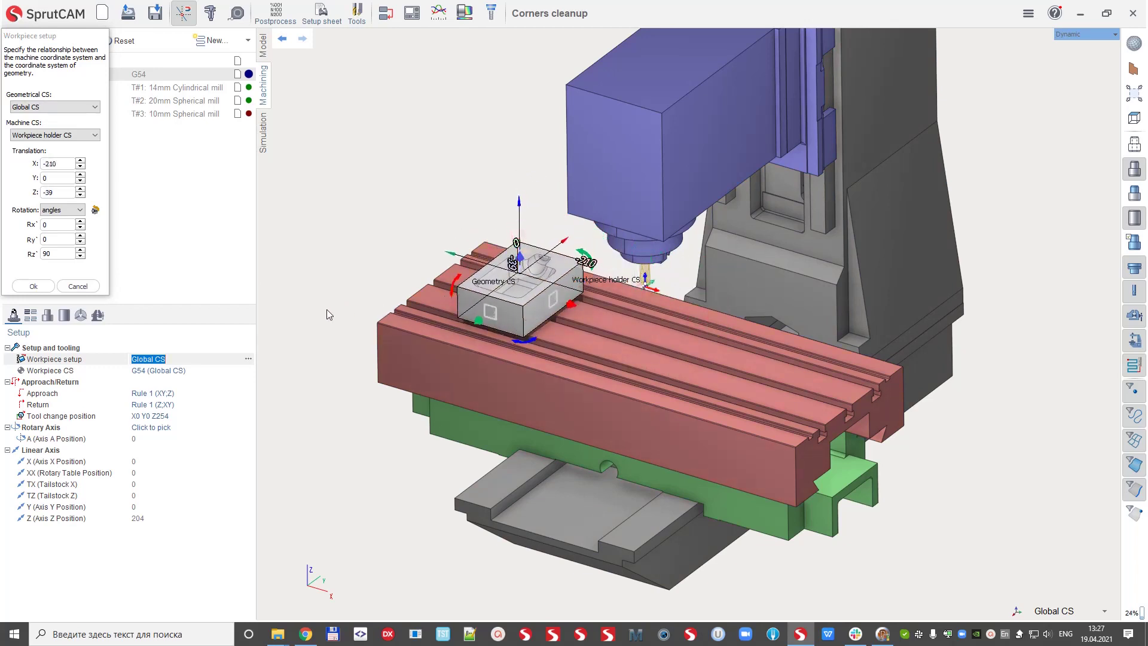
pyautogui.click(30, 283)
pyautogui.moveTo(336, 225); pyautogui.dragTo(334, 237, button='right')
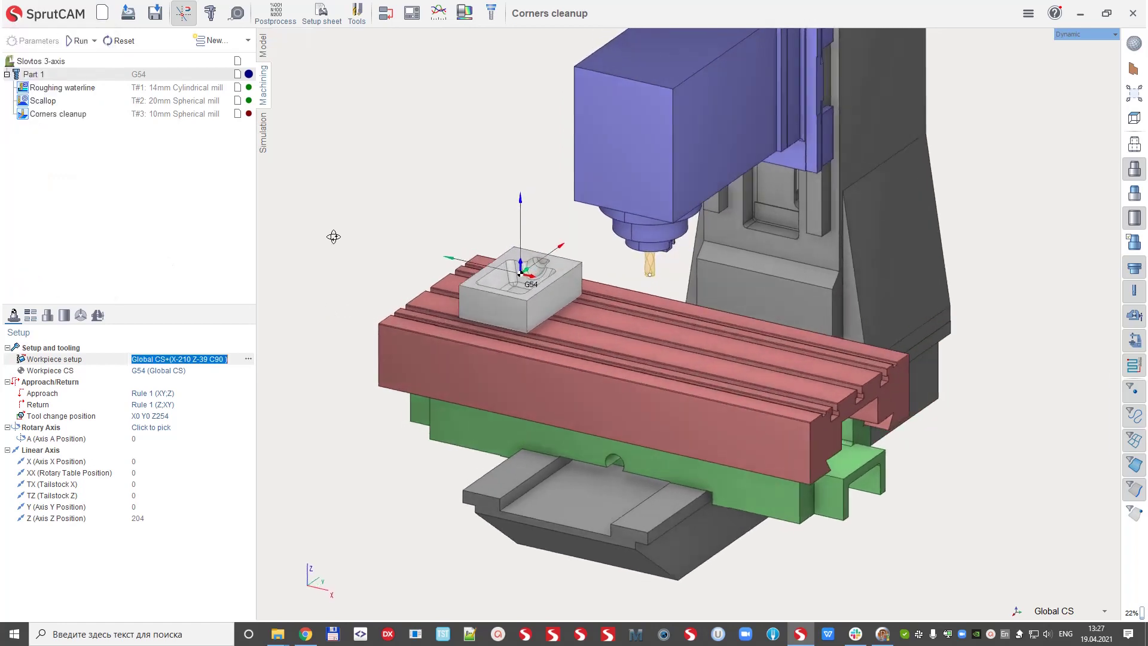
# Add Part 1: copy 1 on G55 and move its workpiece to X-13 beside Part 1
pyautogui.click(248, 40)
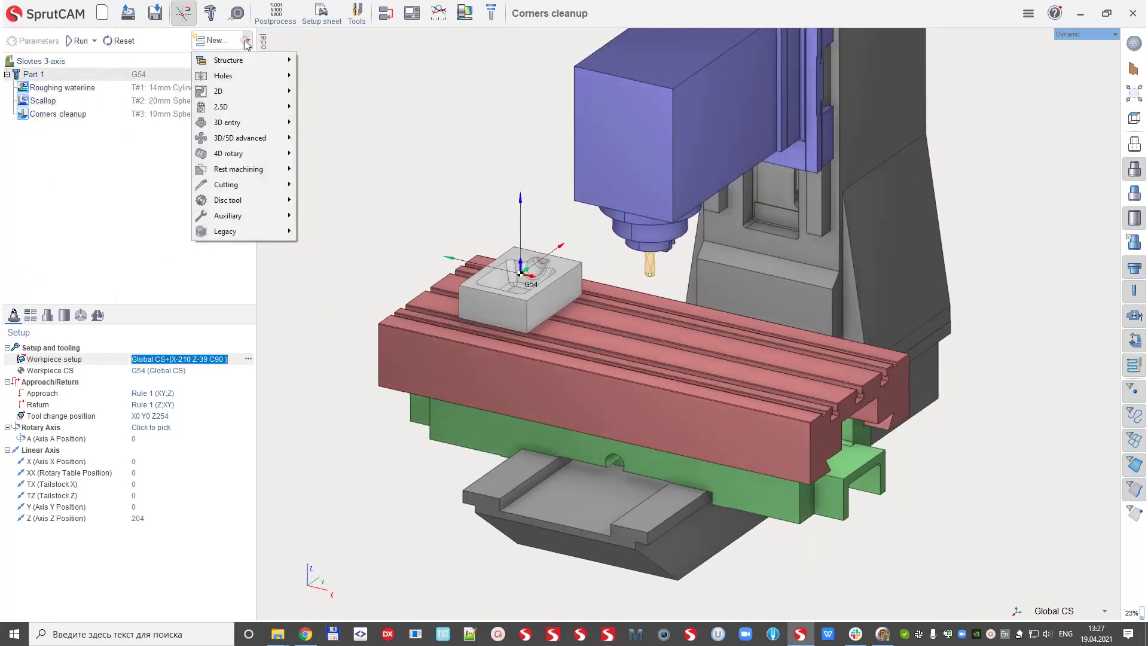
pyautogui.moveTo(229, 59)
pyautogui.click(352, 91)
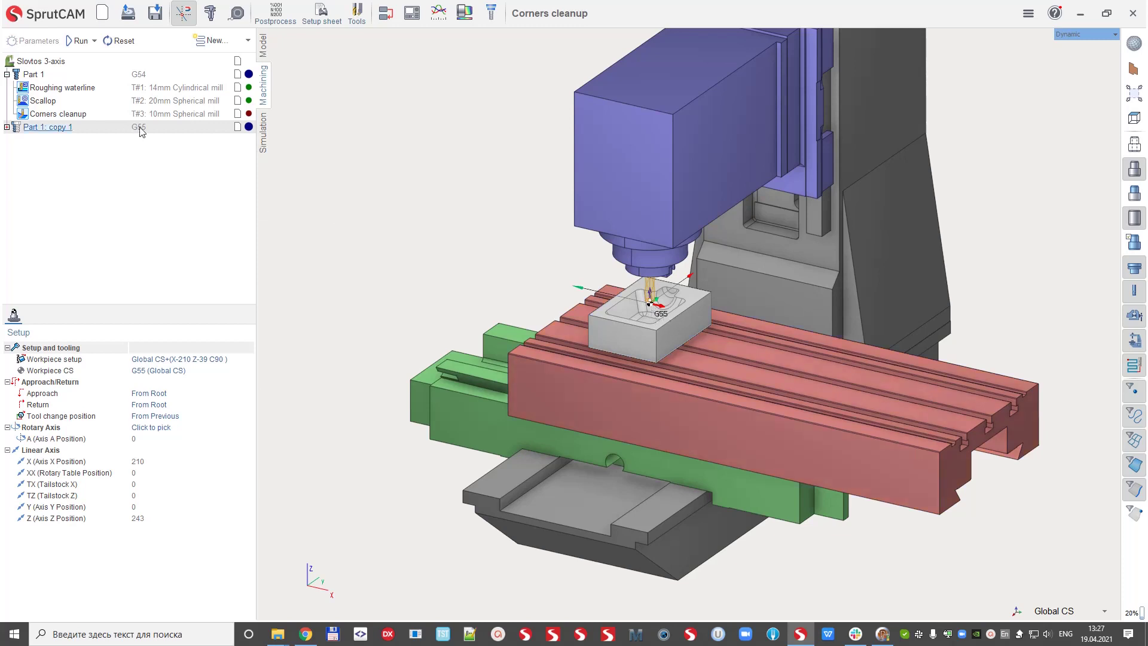
pyautogui.click(171, 360)
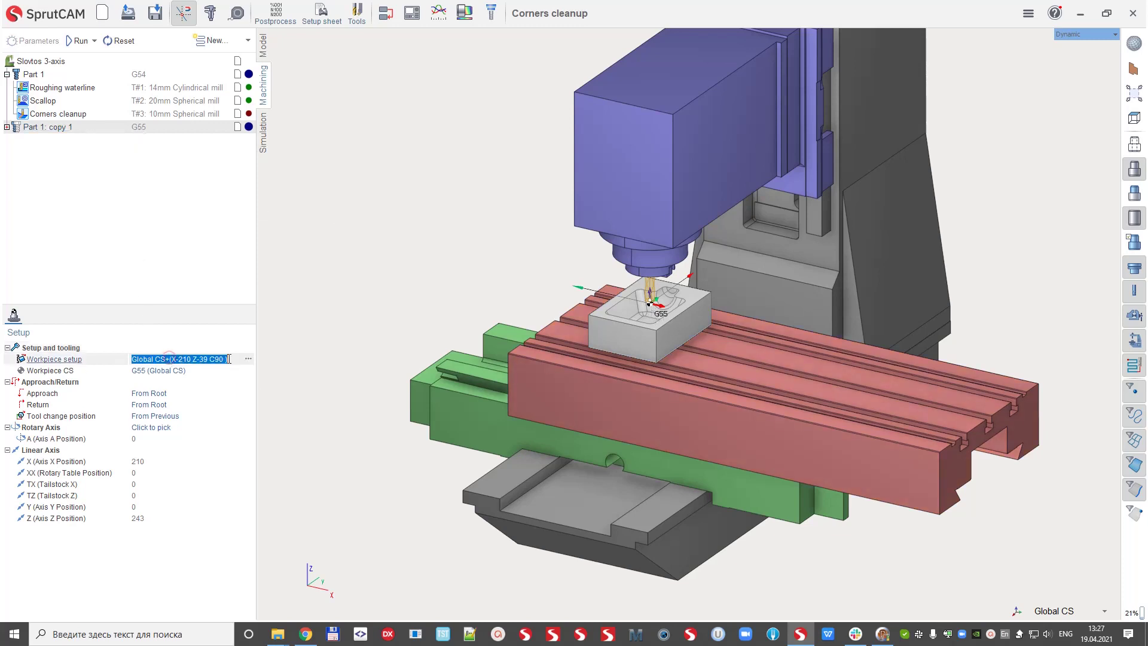
pyautogui.click(248, 359)
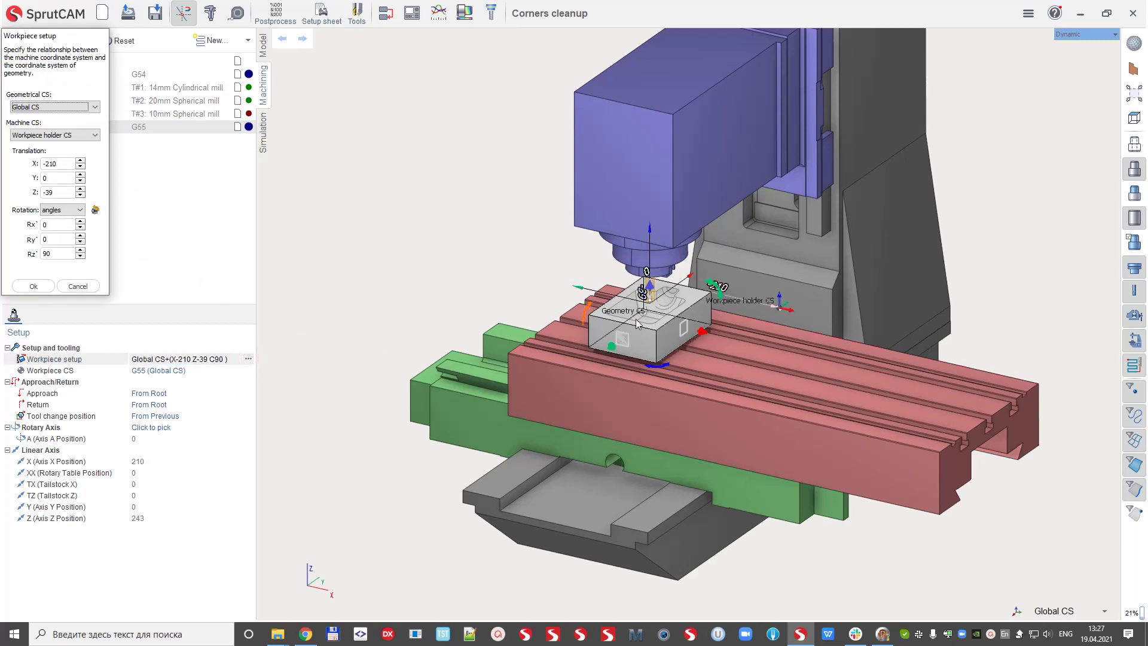
pyautogui.moveTo(637, 318); pyautogui.dragTo(827, 358)
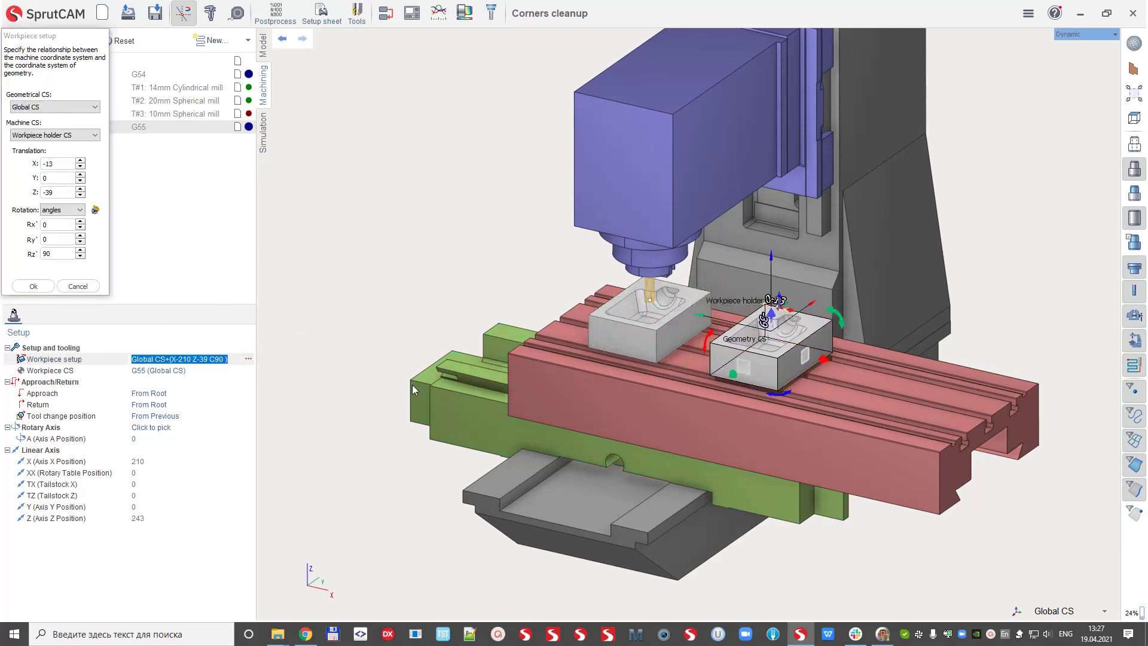
pyautogui.click(34, 286)
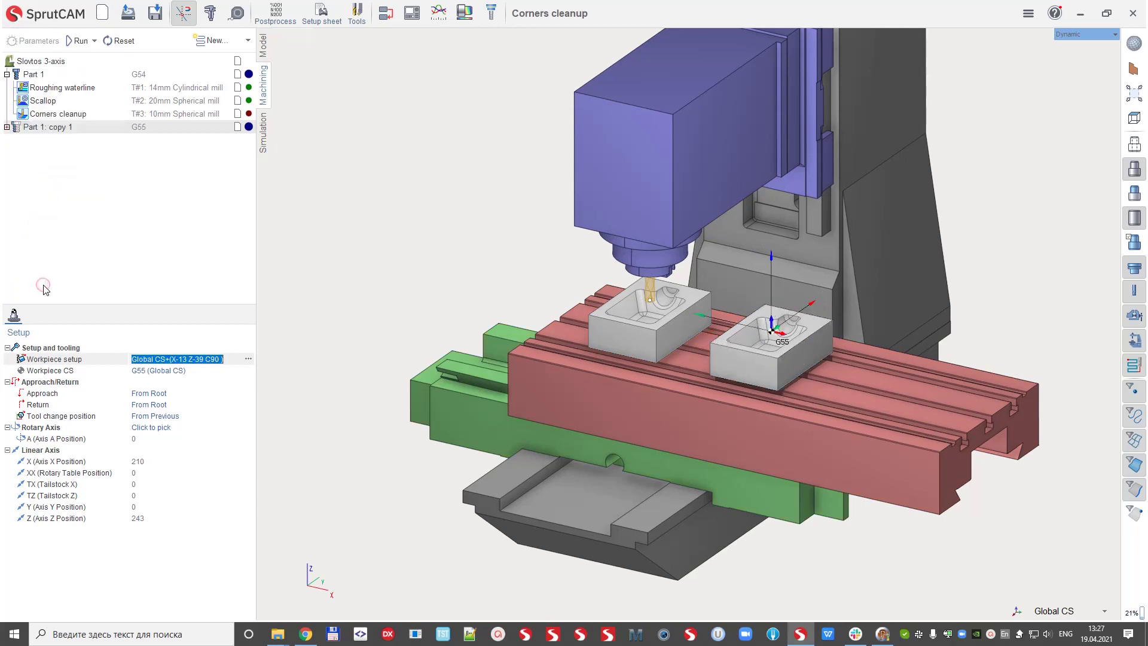
# Add Part 1: copy 2 on G56 and move its workpiece to X183 at the table's right end
pyautogui.click(249, 48)
pyautogui.moveTo(228, 60)
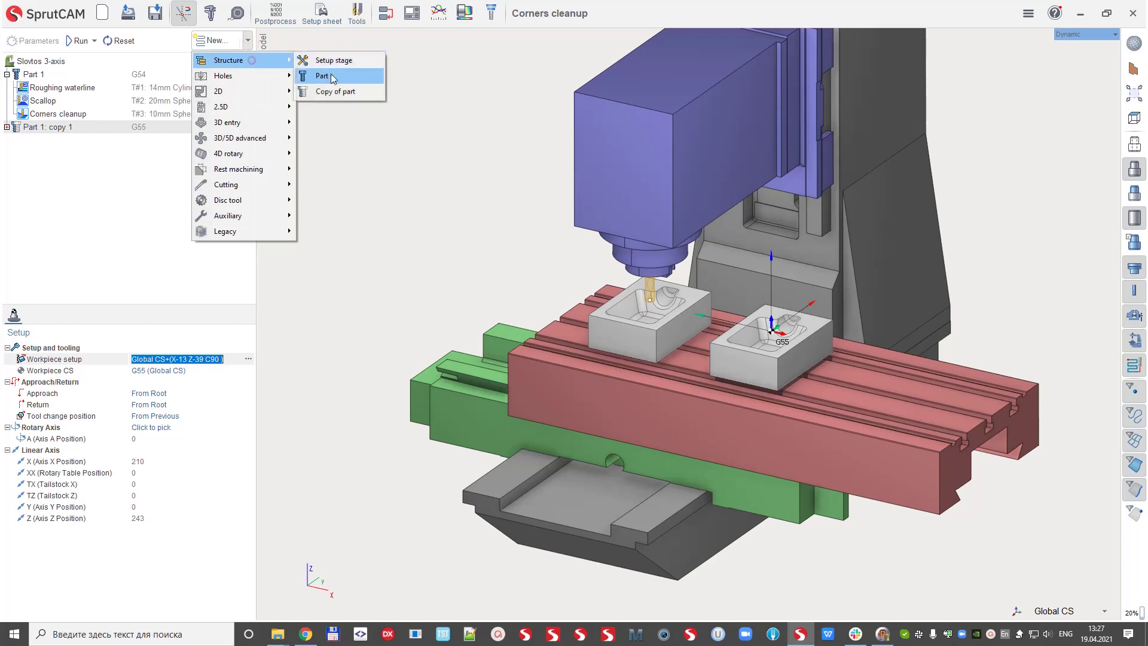
pyautogui.click(333, 91)
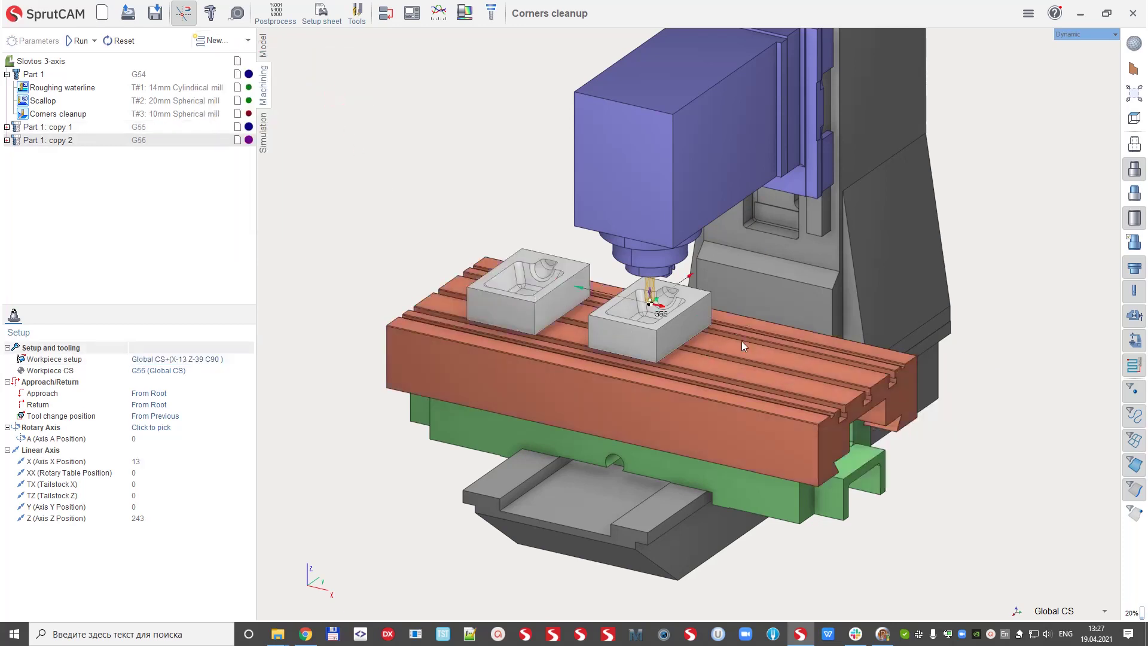
pyautogui.click(179, 362)
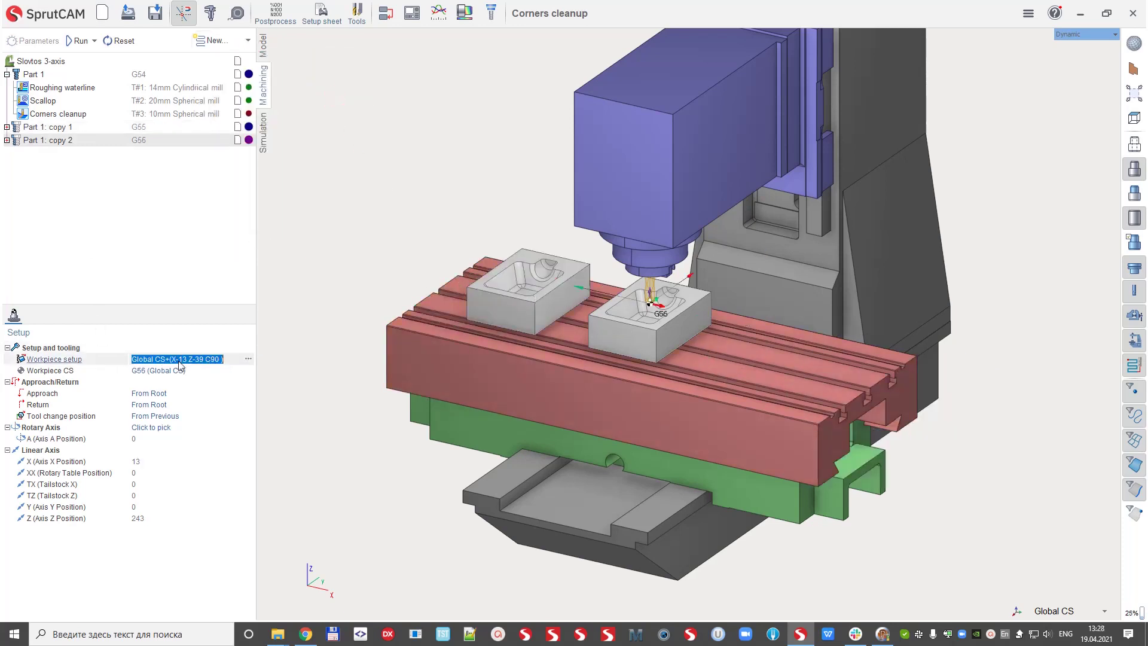
pyautogui.click(248, 359)
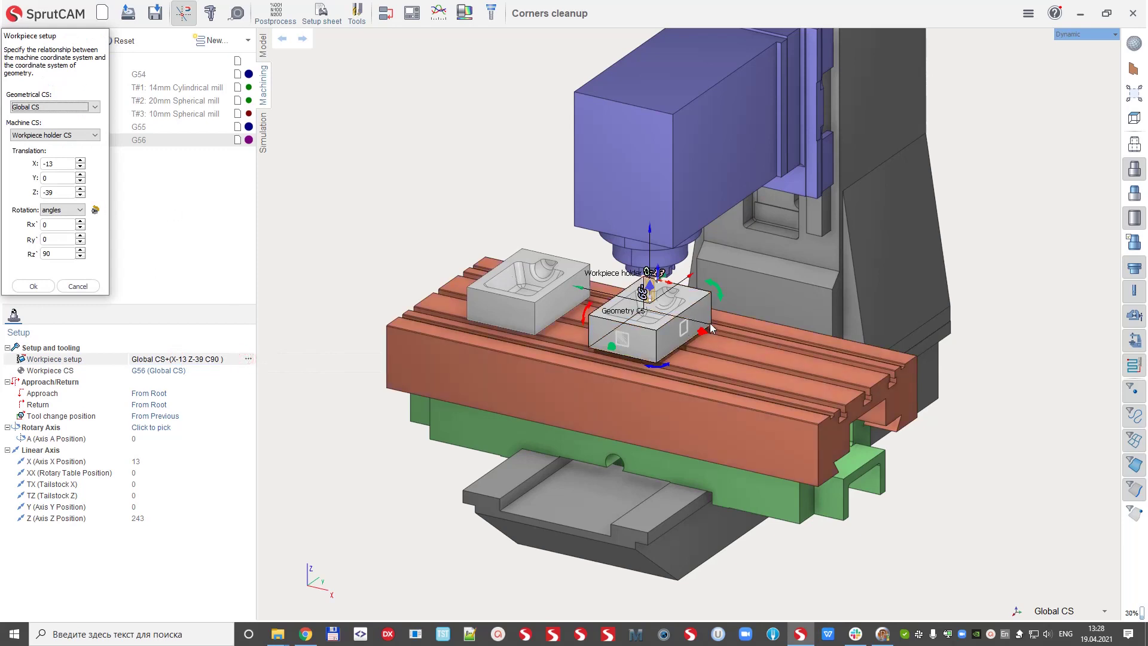
pyautogui.moveTo(702, 333); pyautogui.dragTo(829, 363)
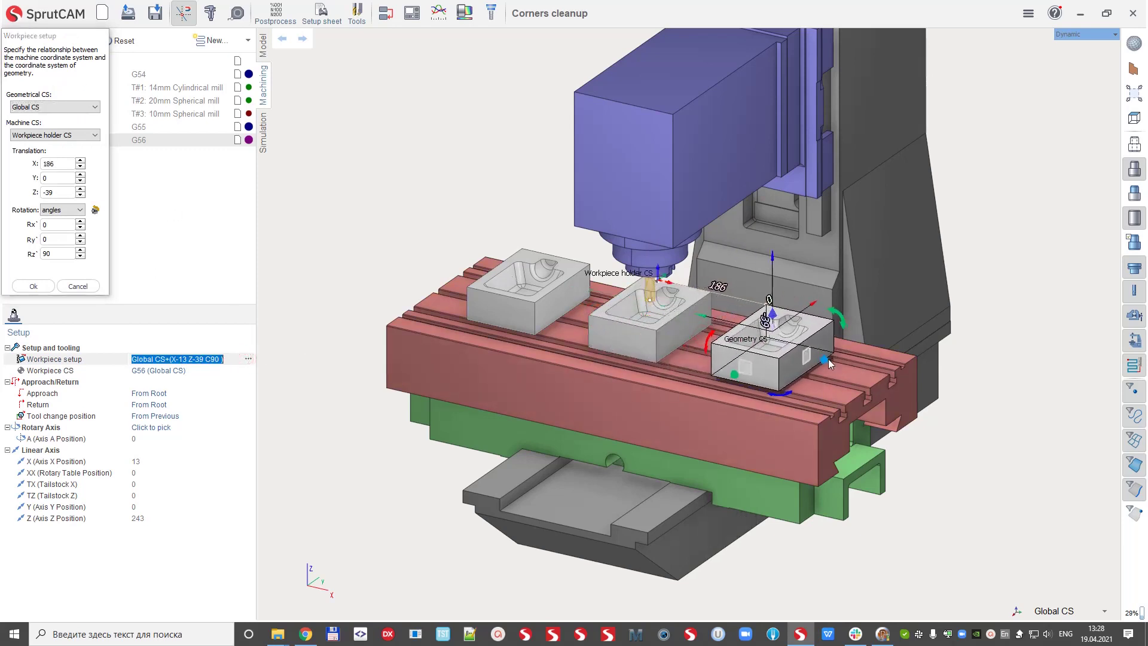
pyautogui.click(40, 286)
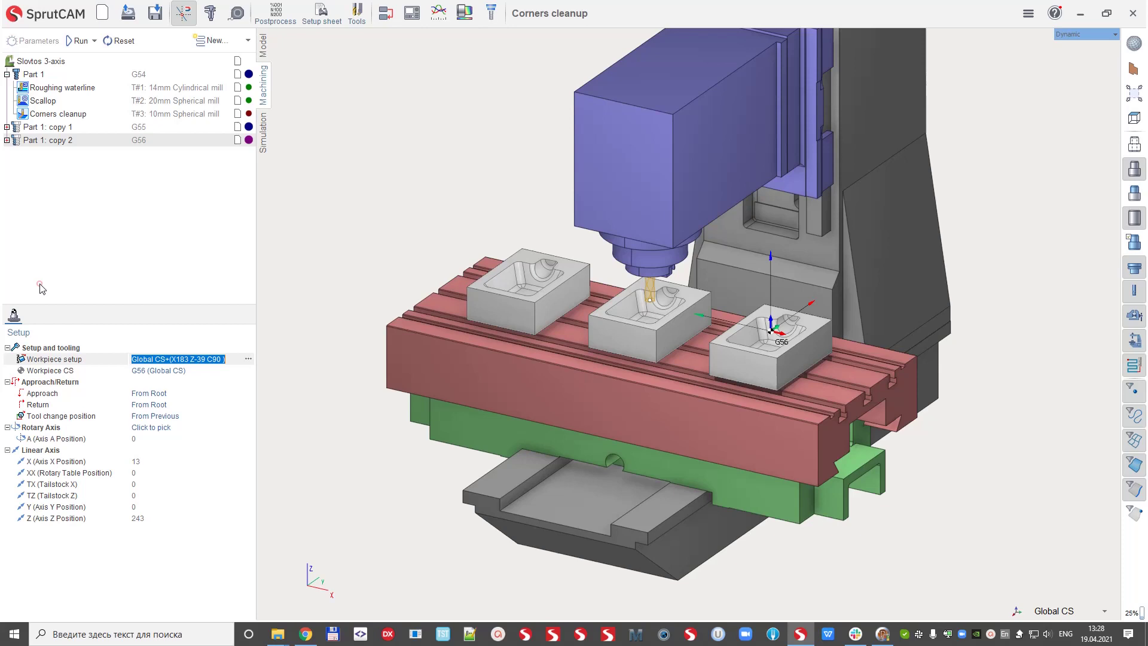
# Review the part nodes and select Part 1's Roughing waterline operation
pyautogui.click(137, 74)
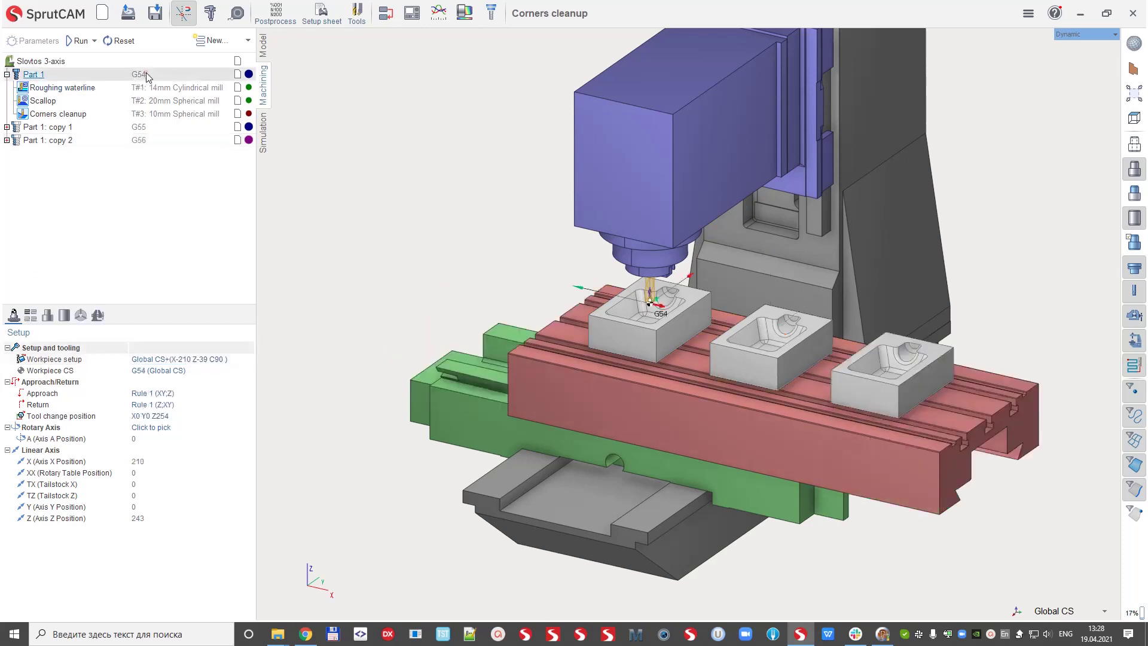
pyautogui.click(144, 127)
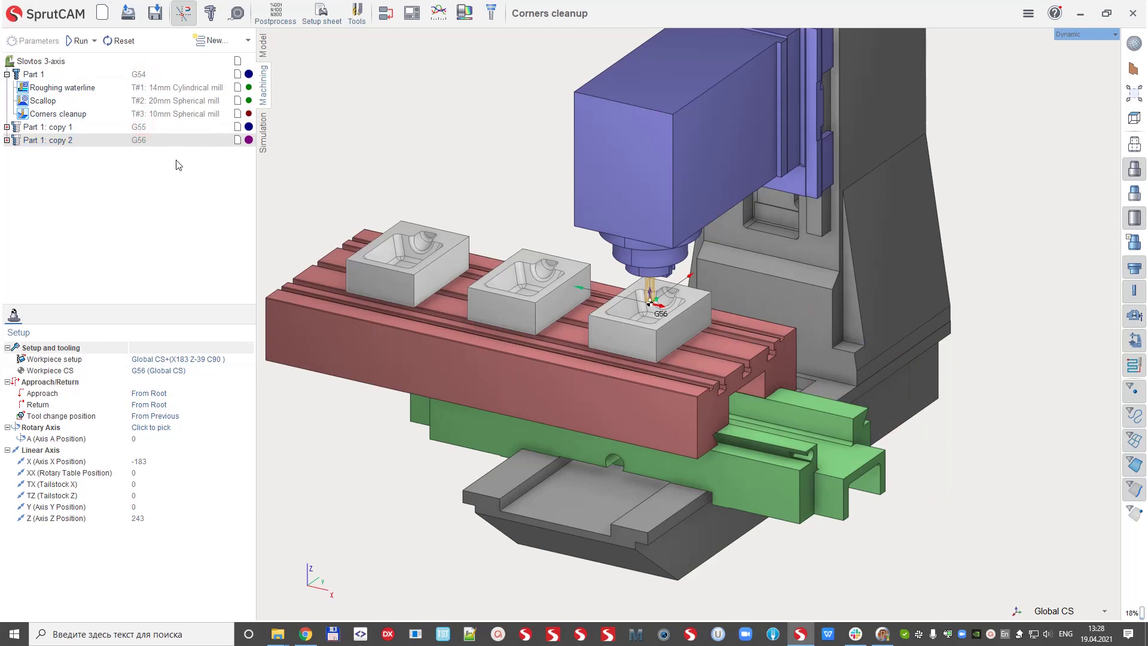
pyautogui.click(48, 87)
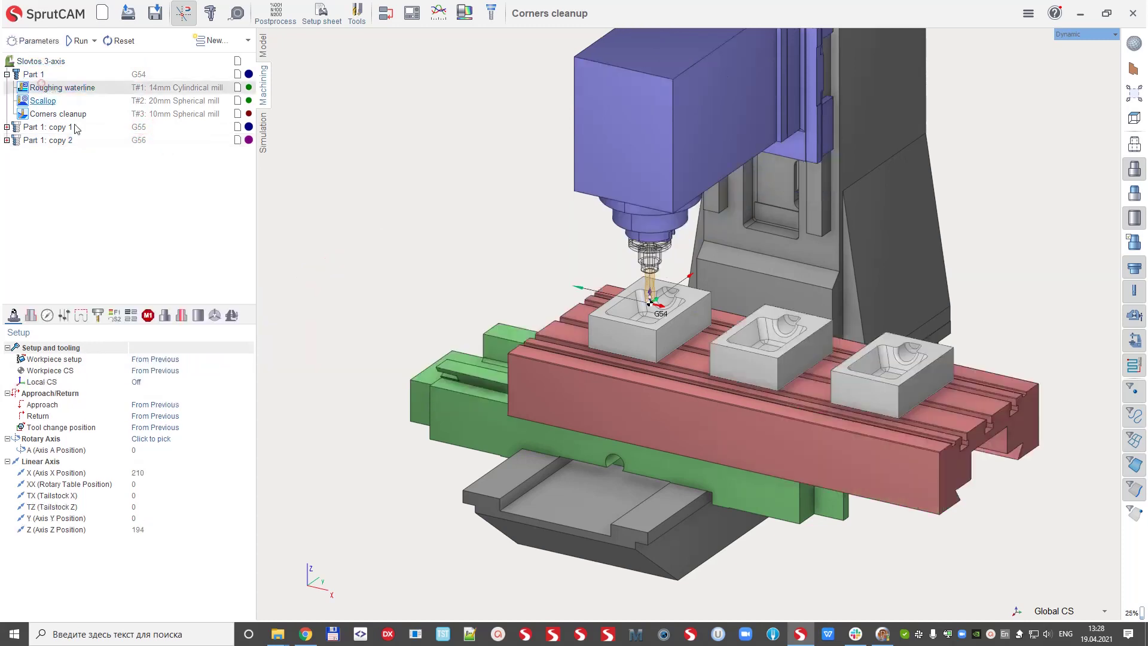
# Set roughing Step to 50% (7 mm) and Depth Step to 5, then begin editing Corners cleanup's step
pyautogui.click(49, 323)
pyautogui.click(137, 359)
pyautogui.write('50')
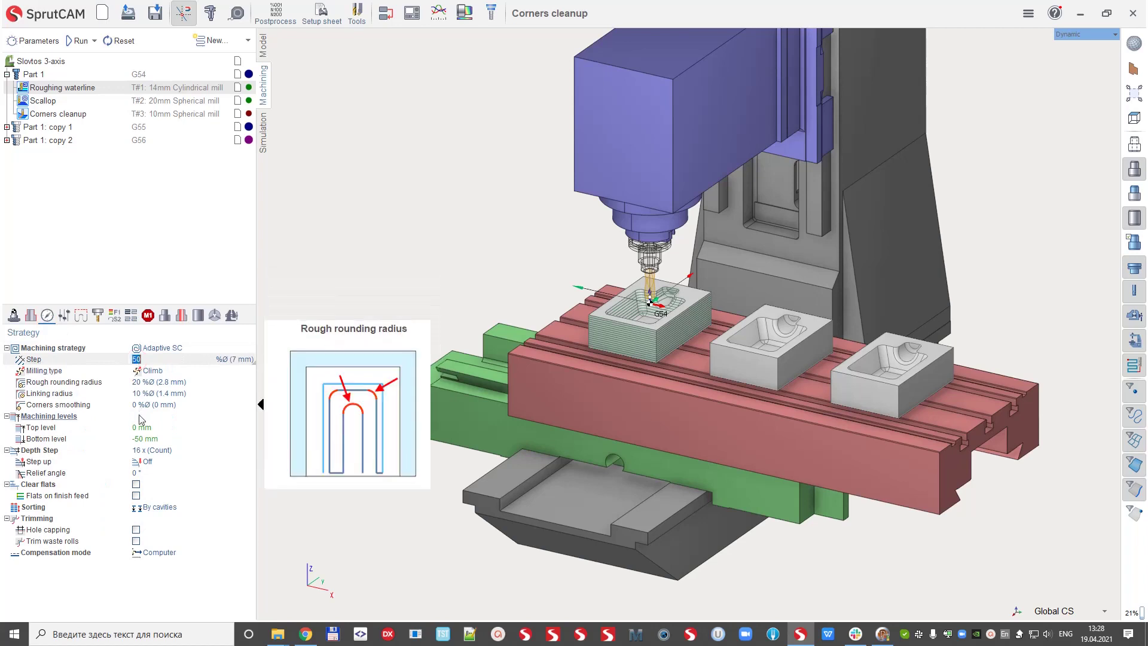
pyautogui.click(136, 450)
pyautogui.write('5')
pyautogui.press('Return')
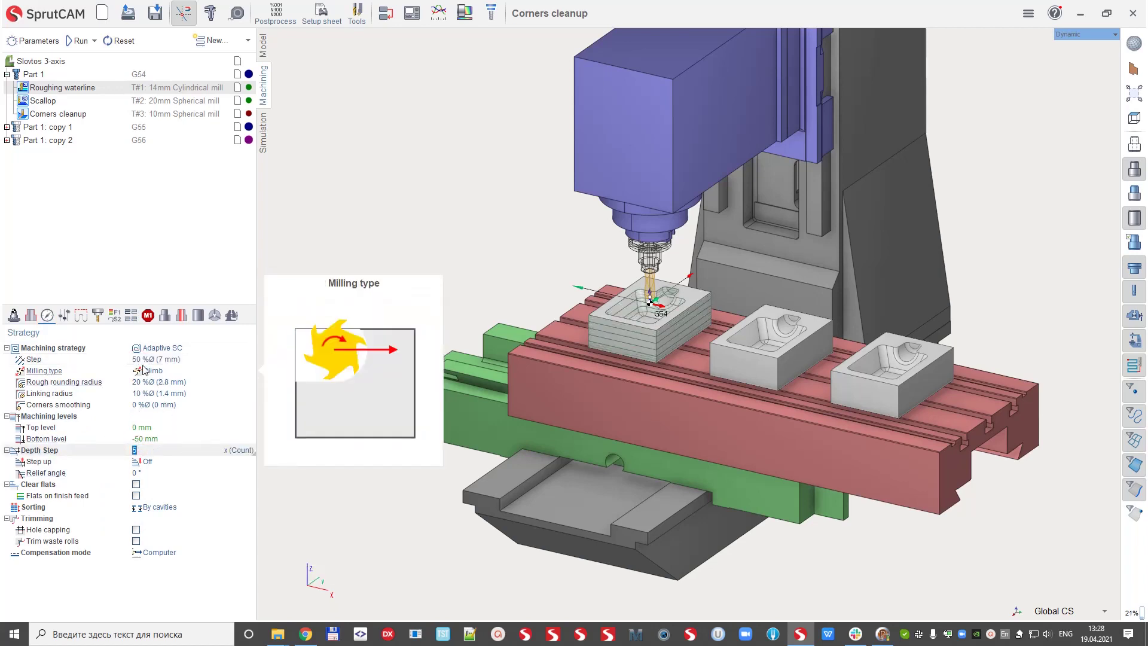
pyautogui.click(58, 114)
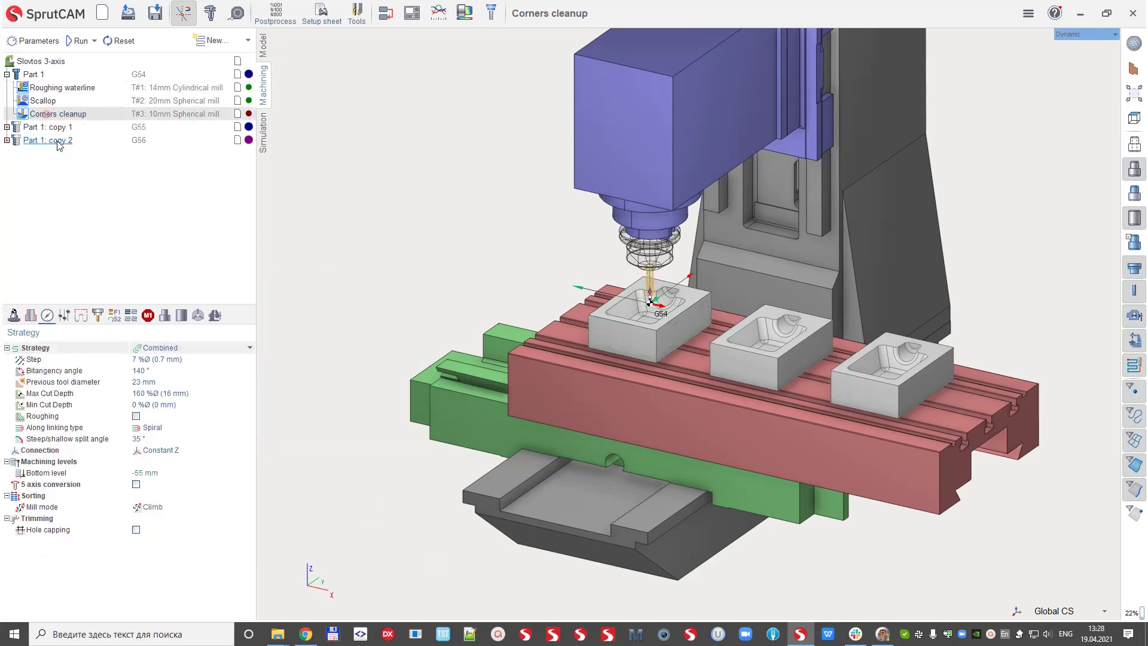
pyautogui.click(137, 360)
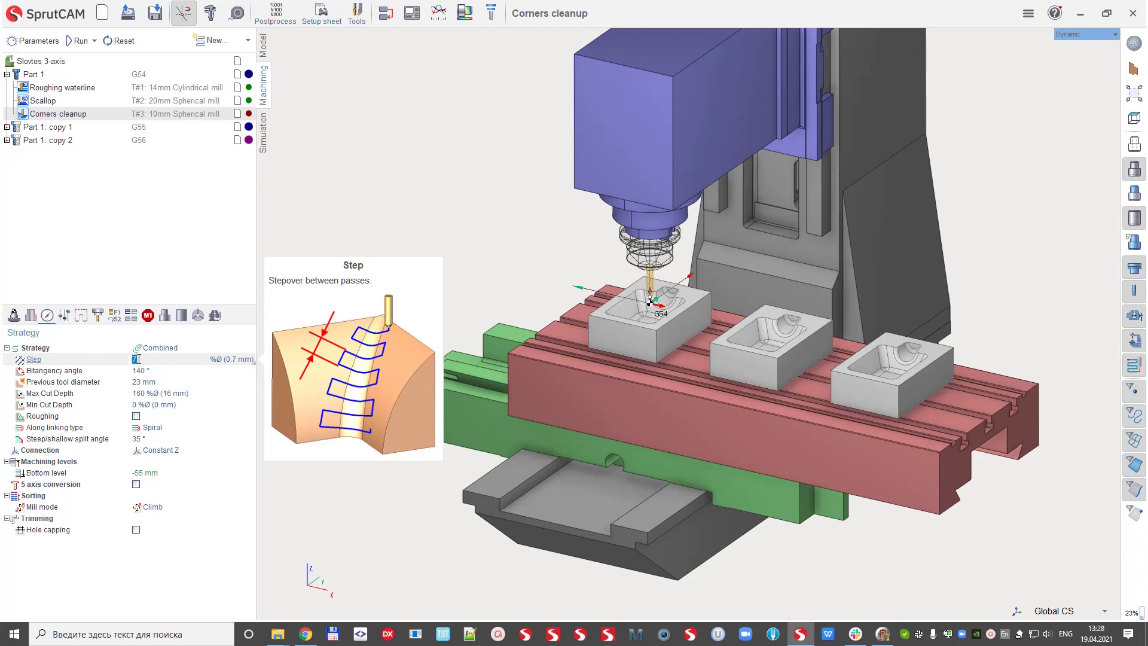
# Calculate toolpaths for every operation on all three parts from the machine root
pyautogui.click(41, 61)
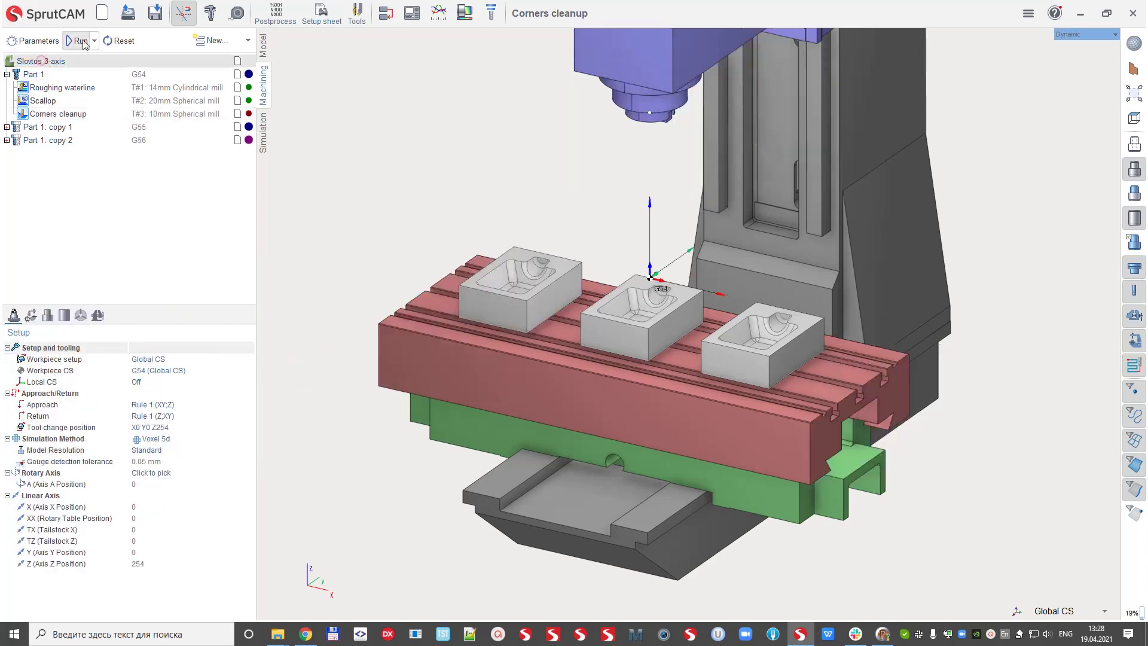
pyautogui.click(80, 40)
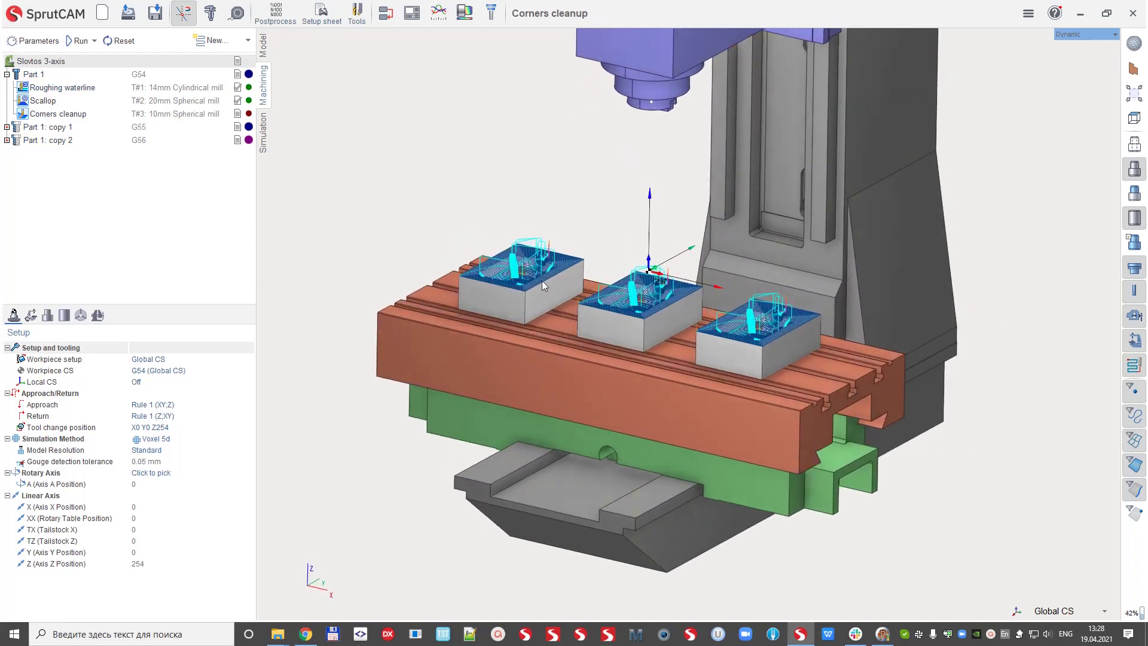
pyautogui.click(93, 41)
pyautogui.click(116, 234)
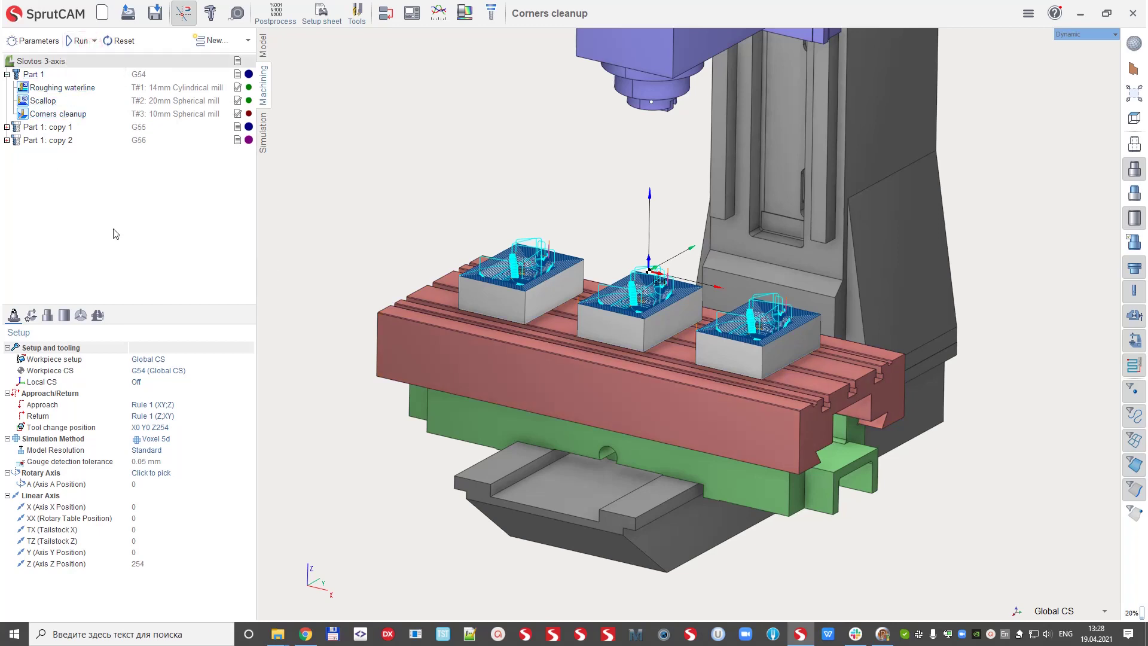
# Expand Part 1: copy 1 and copy 2 to list their roughing, scallop and cleanup operations
pyautogui.click(7, 127)
pyautogui.click(7, 179)
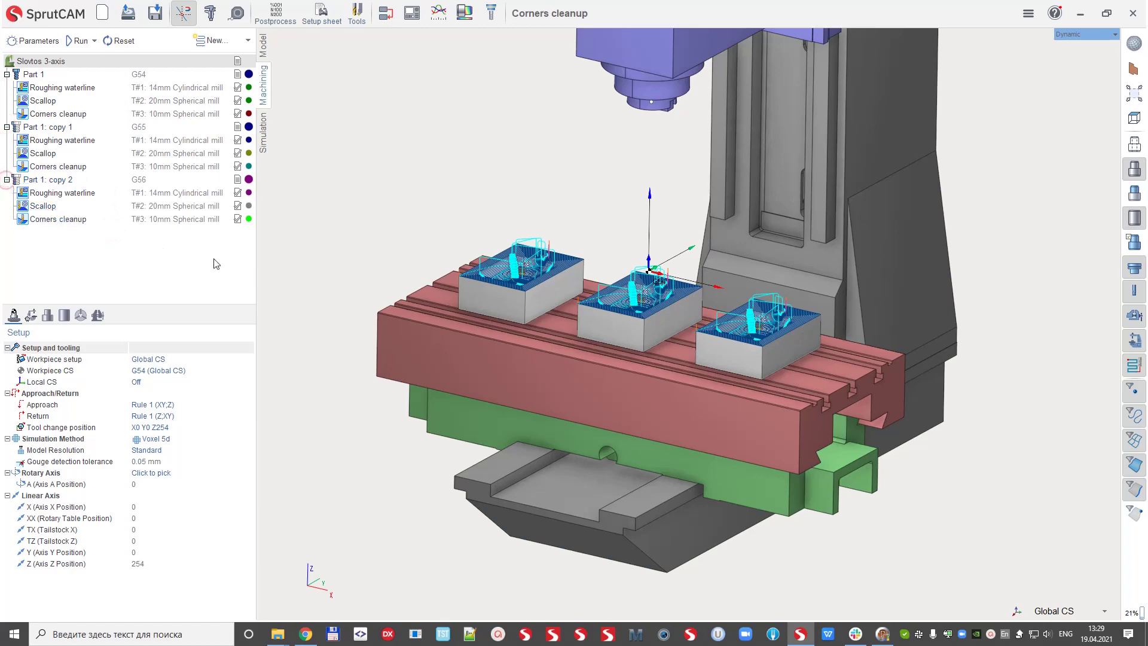
pyautogui.scroll(3, 501, 315)
pyautogui.moveTo(501, 315); pyautogui.dragTo(486, 312, button='right')
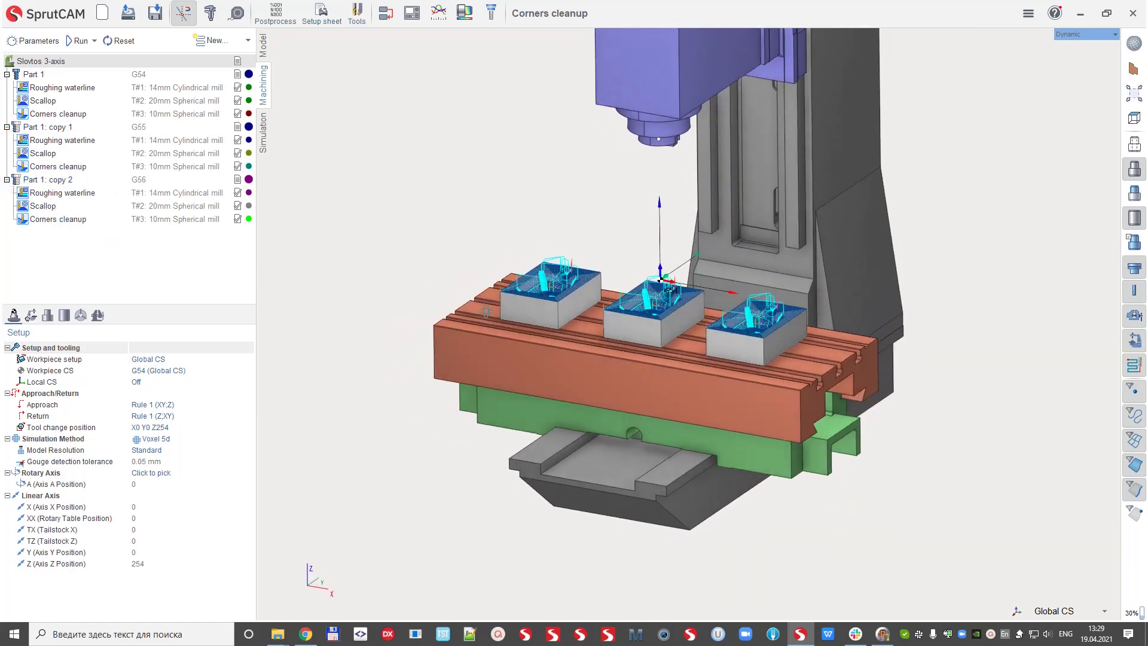
# Group operations by tool and review the T#1, T#2 and T#3 toolpaths on the three parts
pyautogui.click(385, 14)
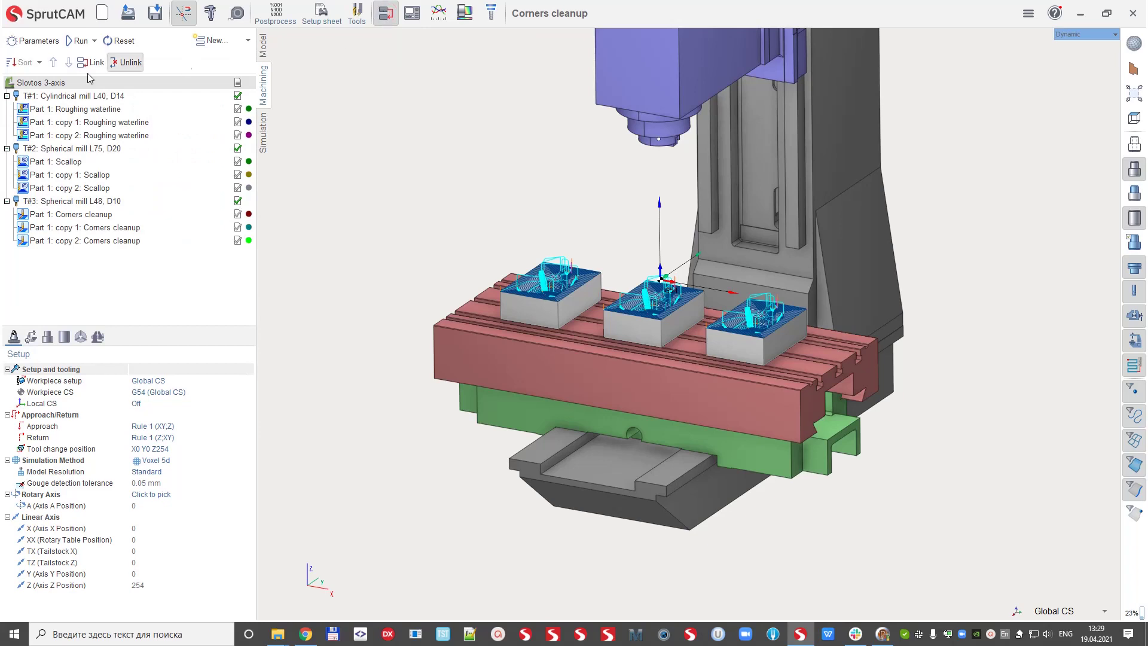
pyautogui.click(65, 111)
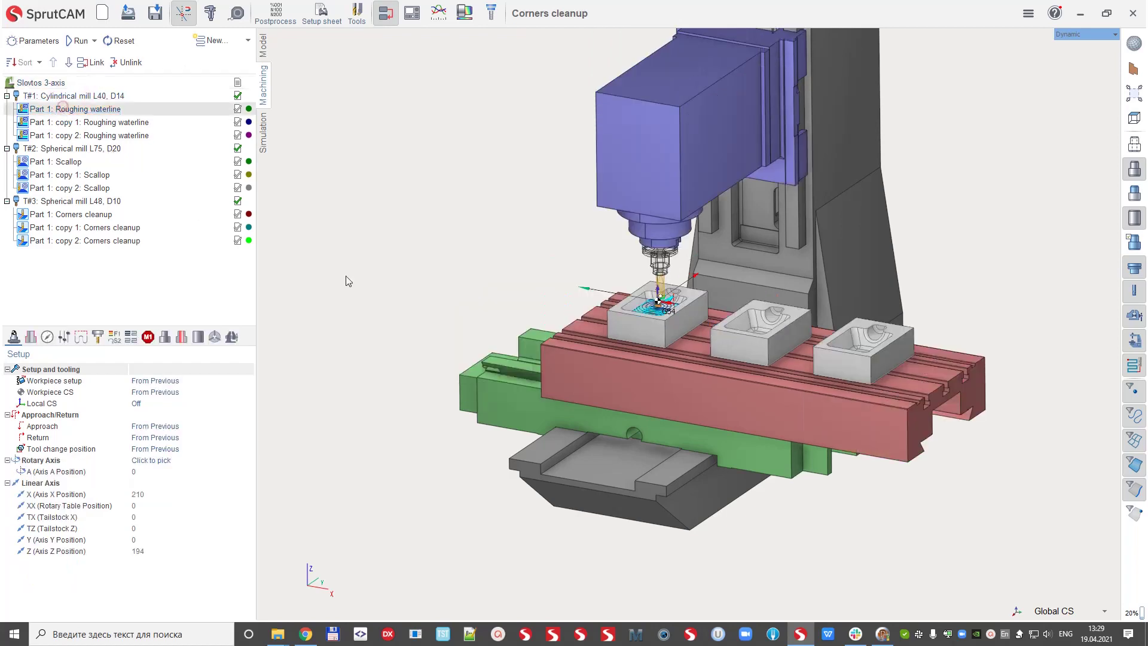
pyautogui.click(56, 96)
pyautogui.scroll(3, 780, 351)
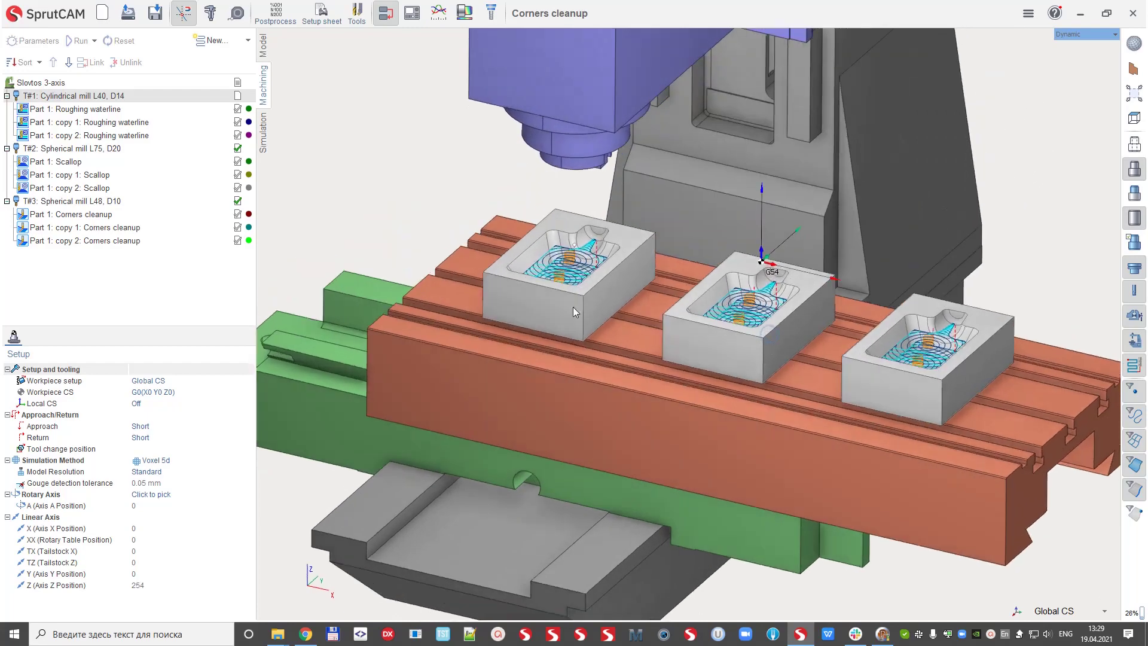
pyautogui.click(71, 148)
pyautogui.scroll(-2, 692, 330)
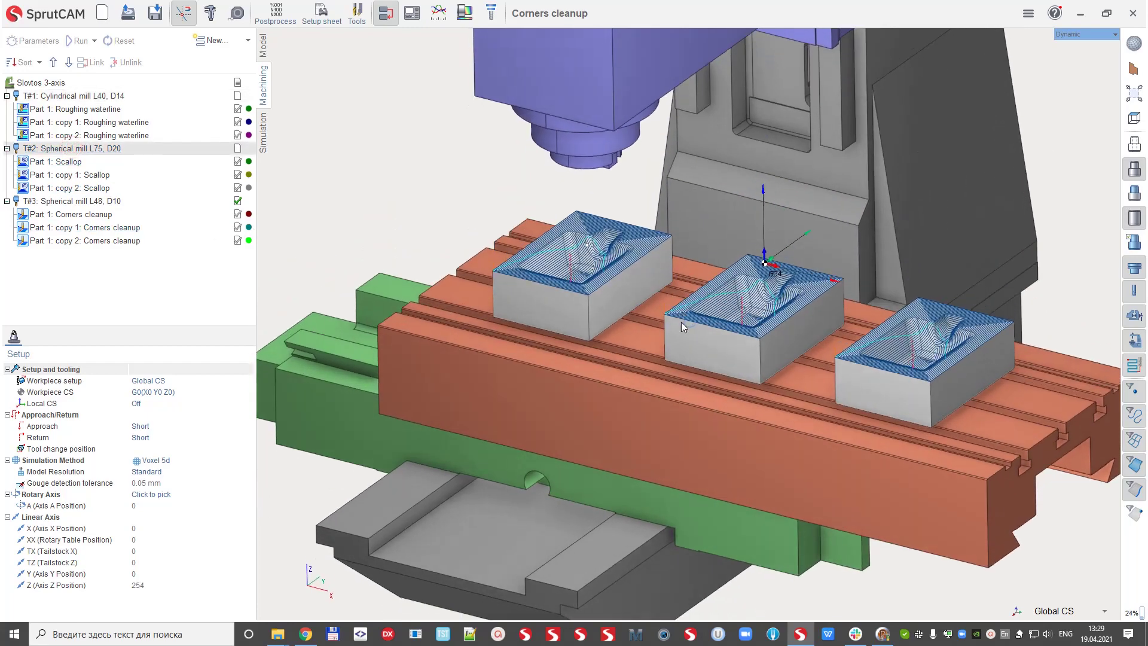
pyautogui.click(72, 201)
pyautogui.moveTo(546, 284)
pyautogui.mouseDown(button='right')
pyautogui.moveTo(602, 291)
pyautogui.moveTo(606, 269)
pyautogui.mouseUp(button='right')
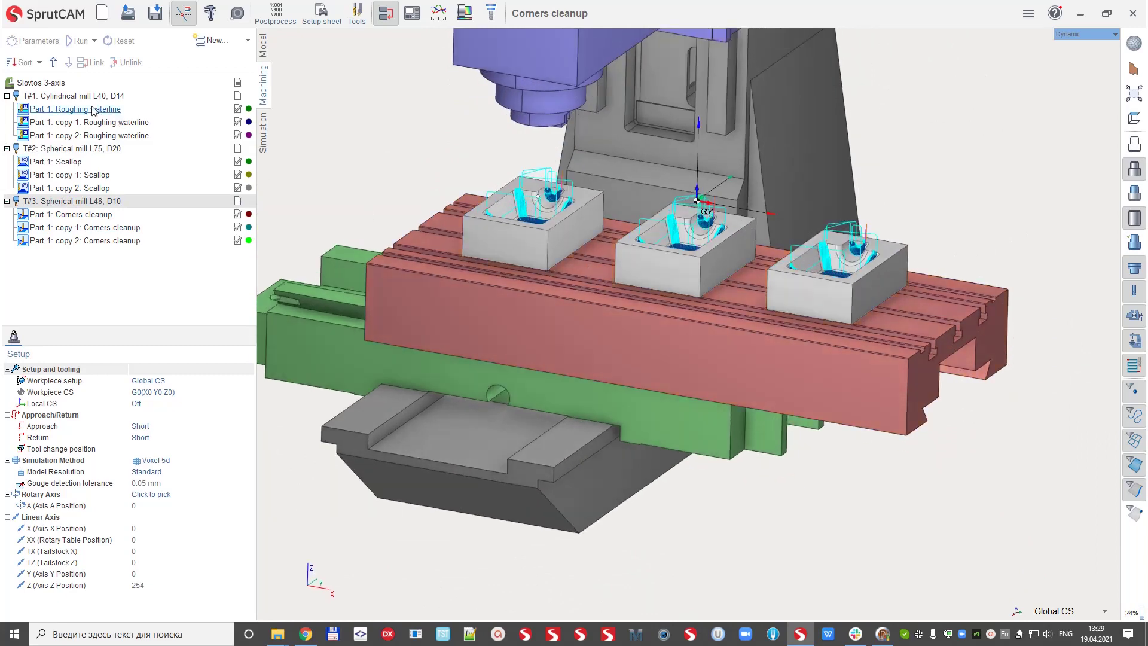
# Link all operations from the machine root, inspect the transition moves, and recalculate the links
pyautogui.click(51, 83)
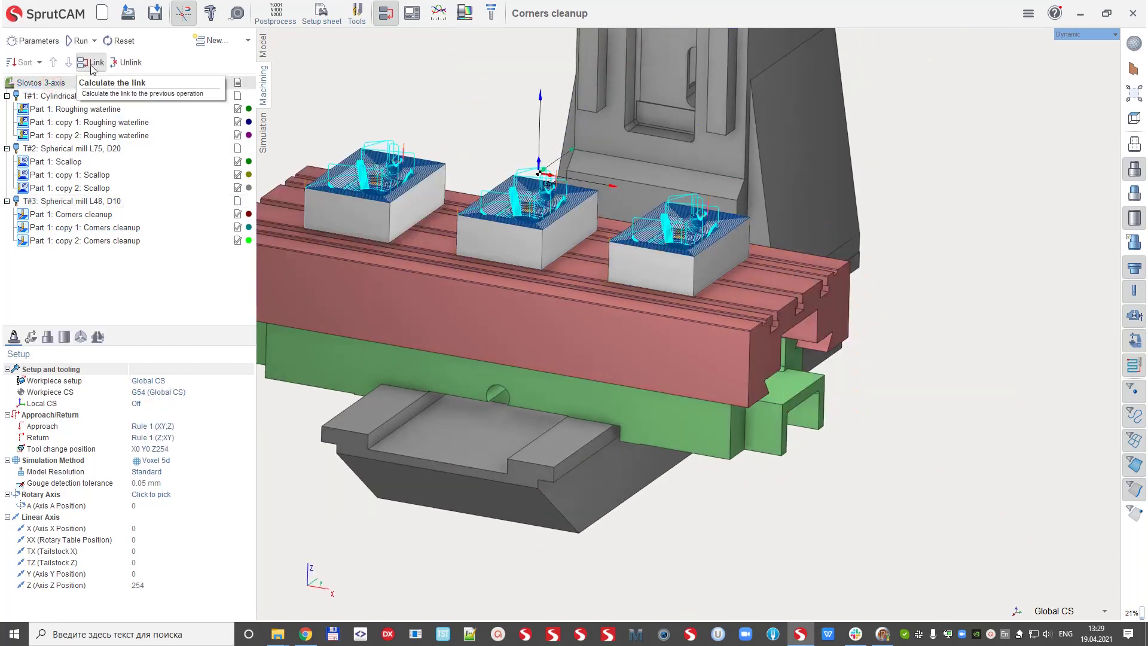
pyautogui.click(92, 69)
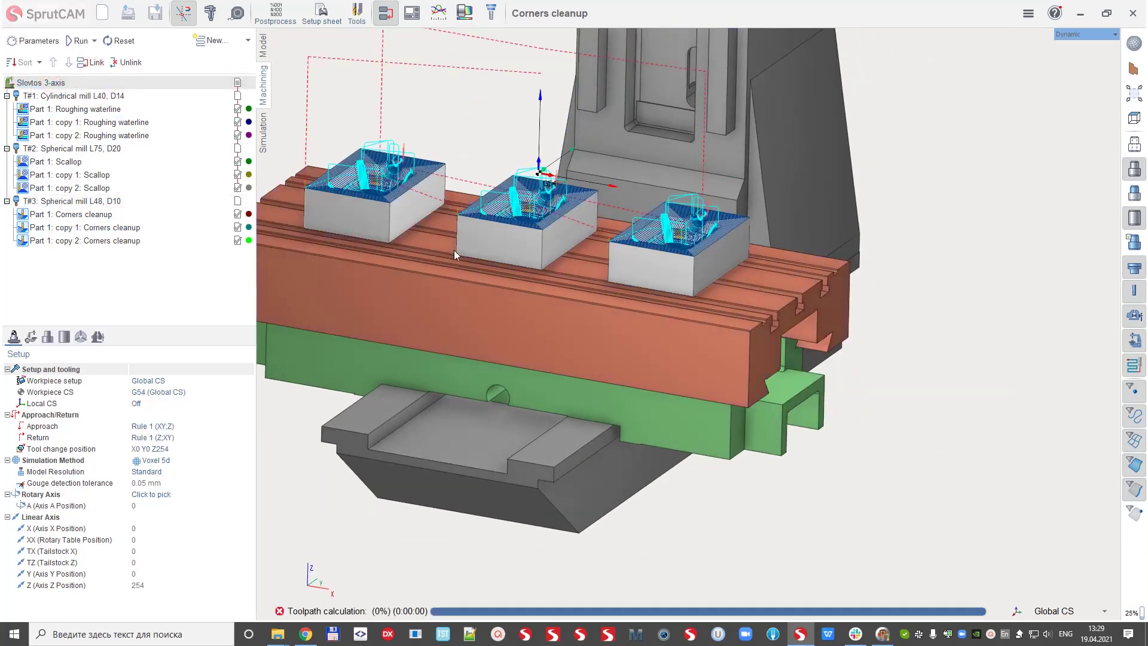
pyautogui.moveTo(511, 314); pyautogui.dragTo(582, 168, button='middle')
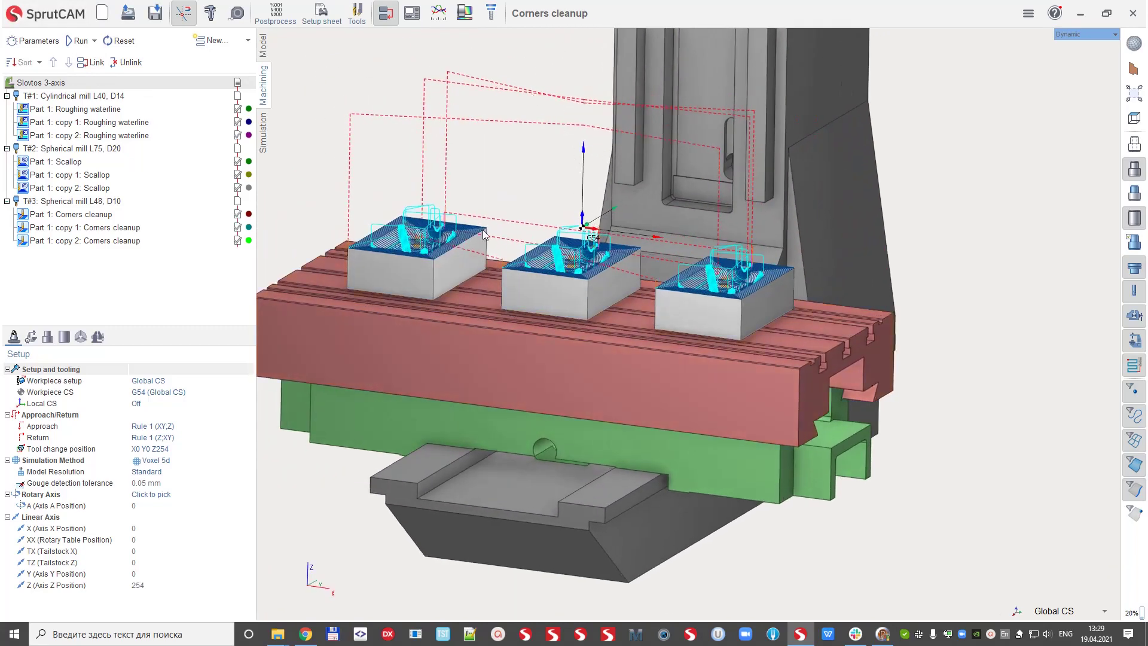
pyautogui.moveTo(476, 235); pyautogui.dragTo(526, 278, button='middle')
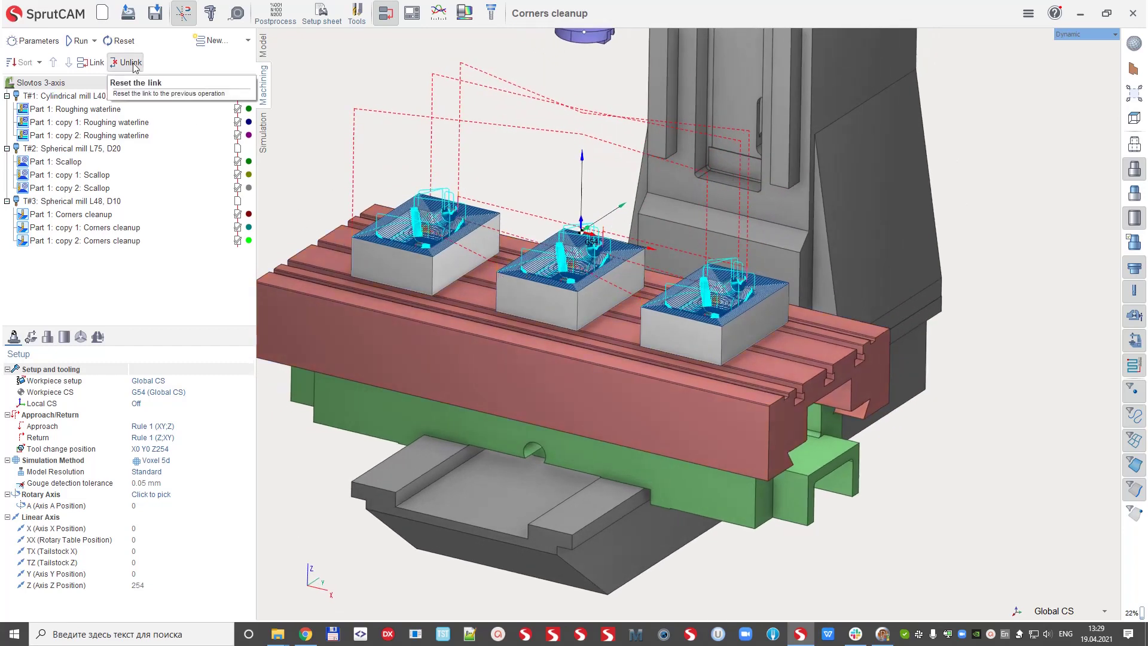
pyautogui.moveTo(490, 287)
pyautogui.mouseDown(button='middle')
pyautogui.moveTo(517, 281)
pyautogui.moveTo(505, 285)
pyautogui.mouseUp(button='middle')
pyautogui.click(89, 64)
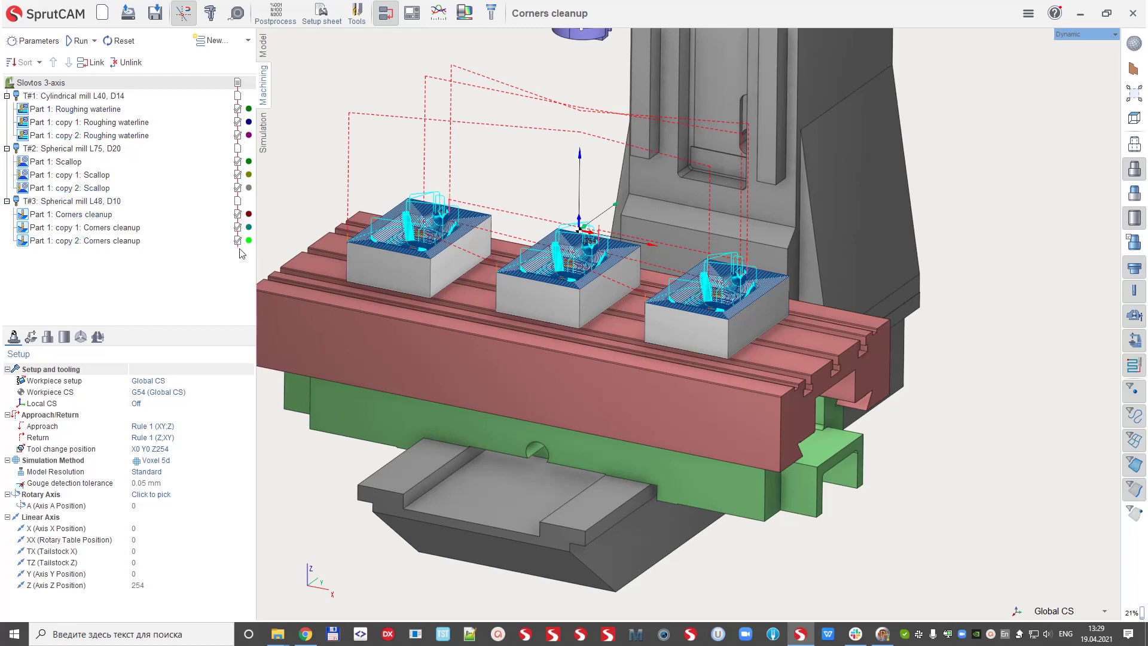
# Reset the simulation to uncut blanks and start machining playback
pyautogui.click(263, 138)
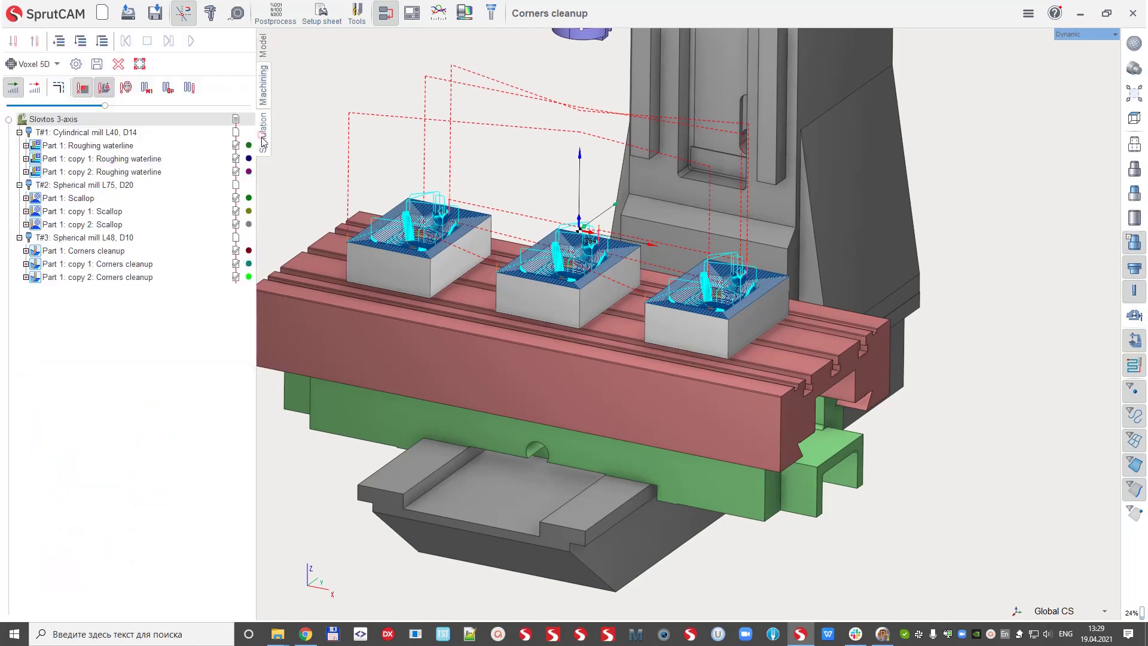
pyautogui.moveTo(359, 301); pyautogui.dragTo(471, 301, button='middle')
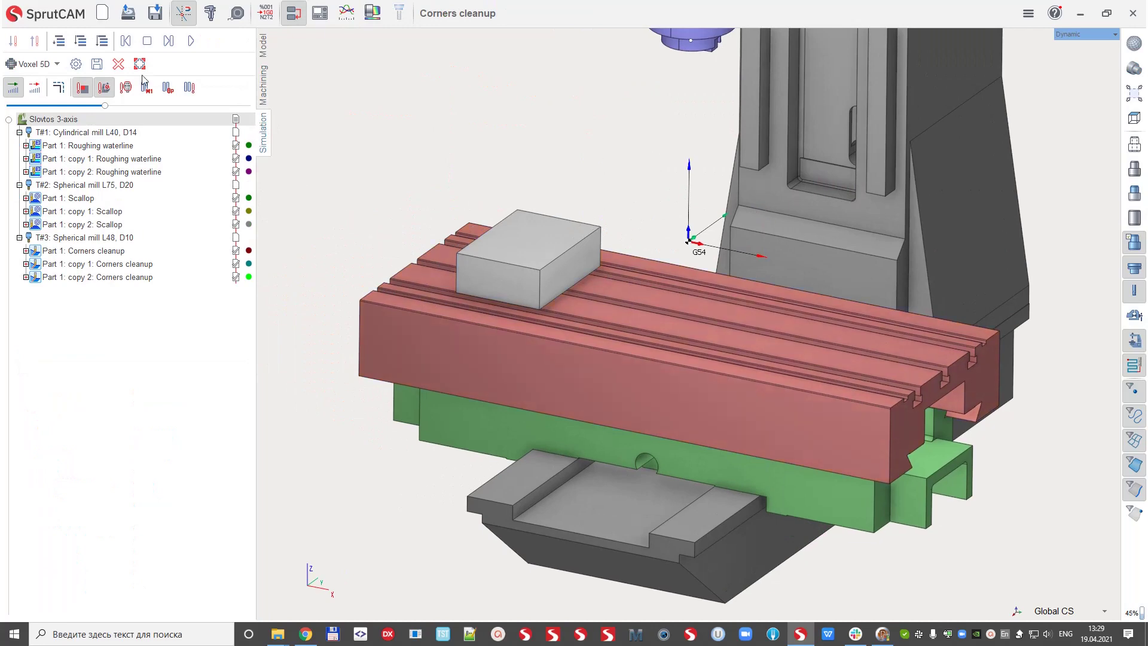
pyautogui.click(118, 64)
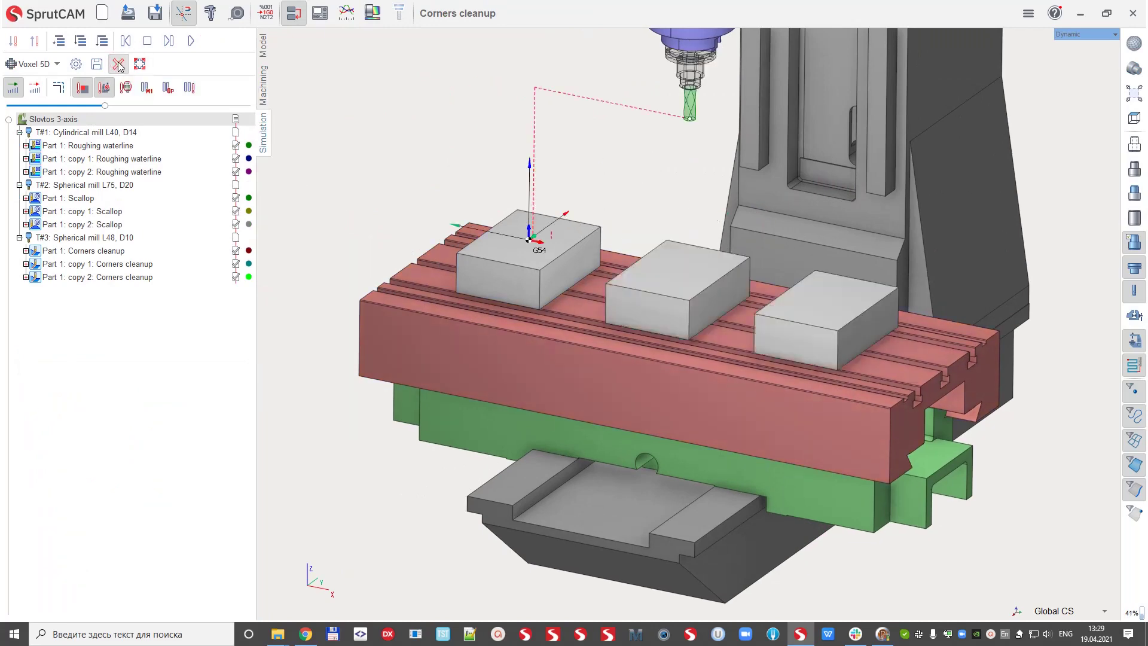
pyautogui.moveTo(474, 269); pyautogui.dragTo(551, 308, button='right')
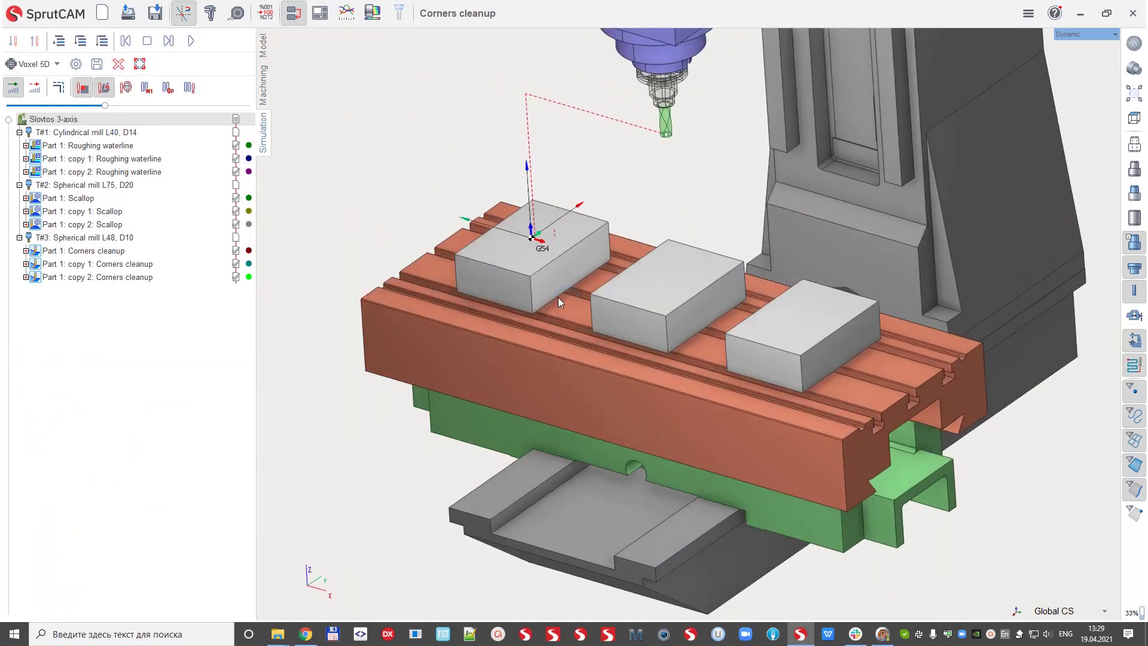
pyautogui.click(191, 41)
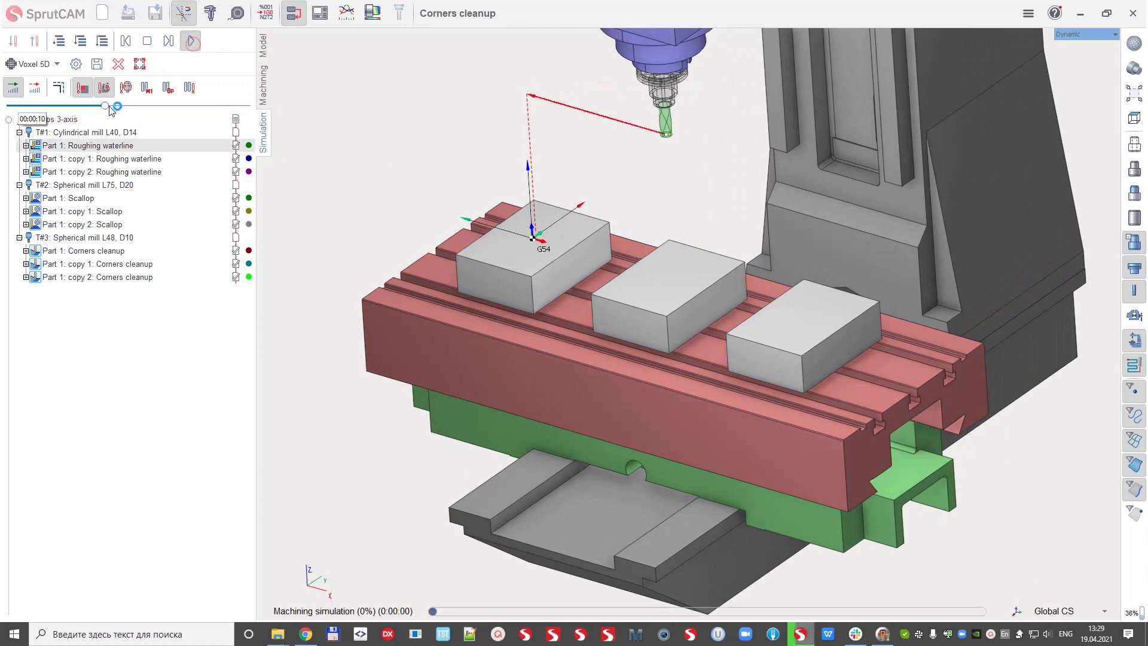
# Tune the simulation Movement speed while the pockets are cut, then return to the Machining tab
pyautogui.moveTo(105, 105); pyautogui.dragTo(208, 105)
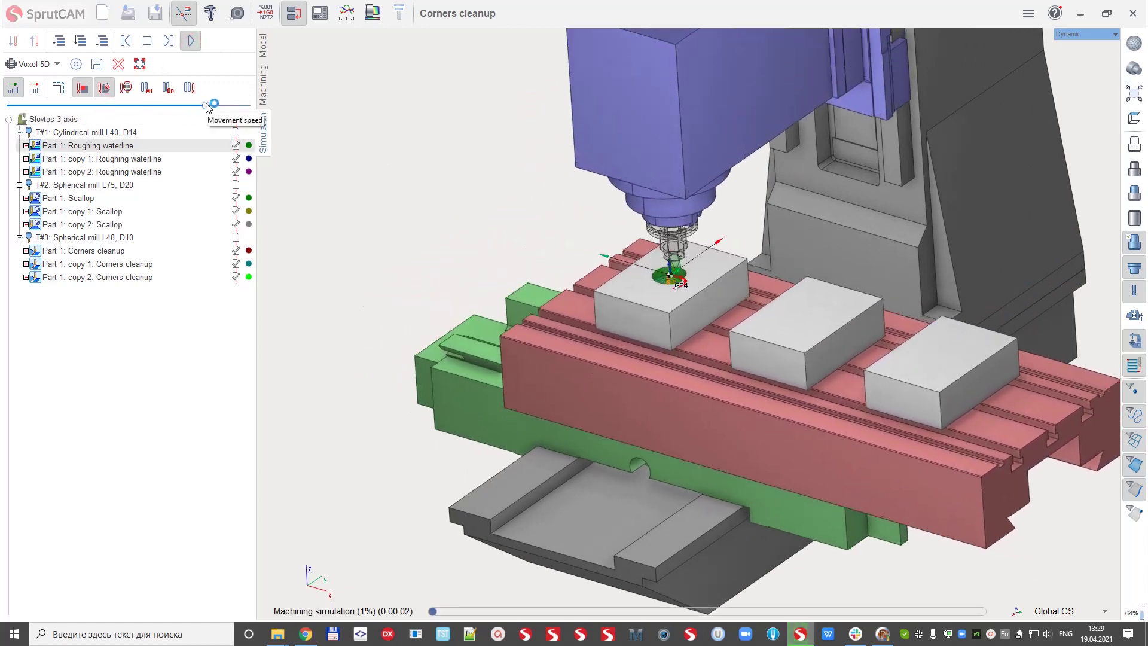
pyautogui.moveTo(208, 106); pyautogui.dragTo(220, 106)
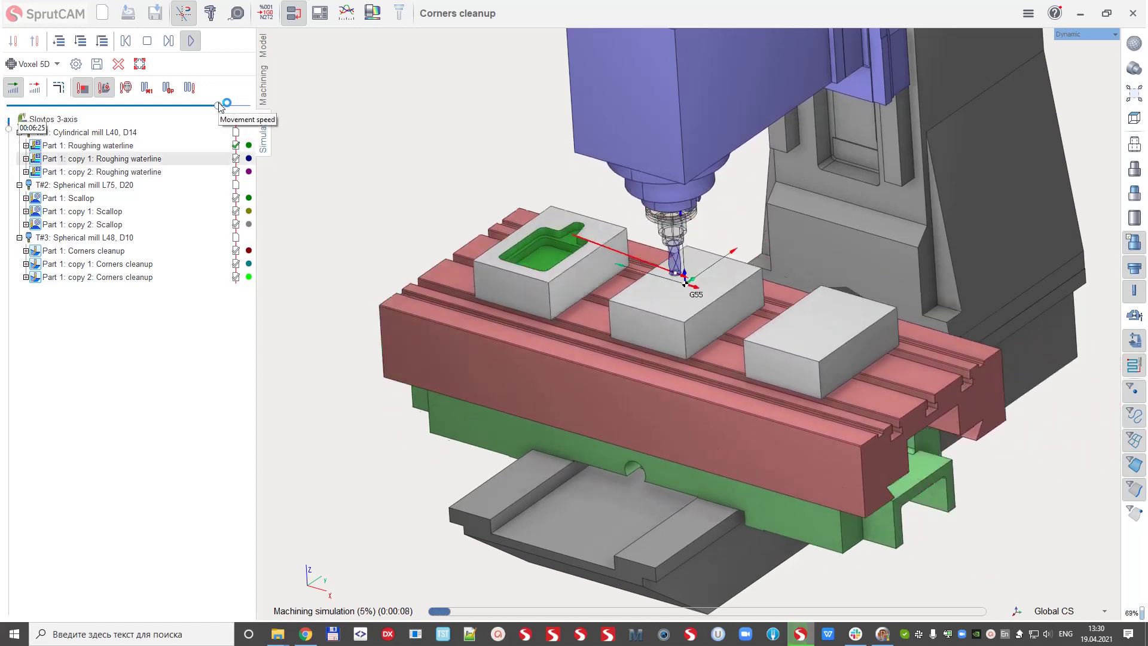
pyautogui.moveTo(220, 106); pyautogui.dragTo(198, 106)
pyautogui.click(146, 42)
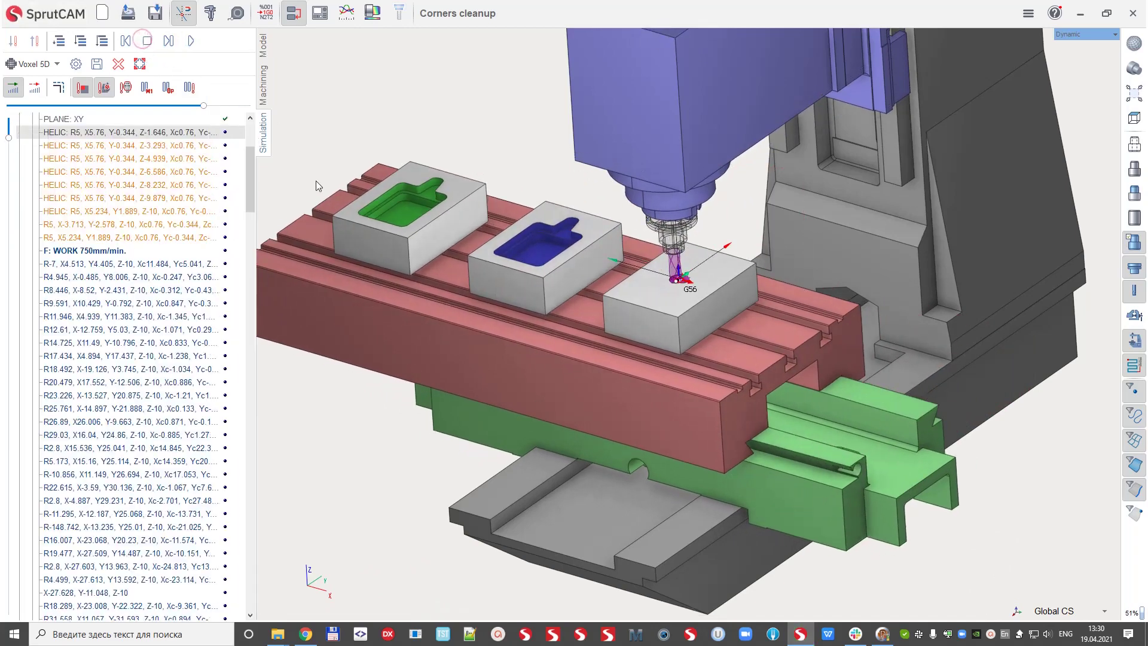
pyautogui.click(263, 86)
pyautogui.moveTo(380, 221); pyautogui.dragTo(643, 278, button='middle')
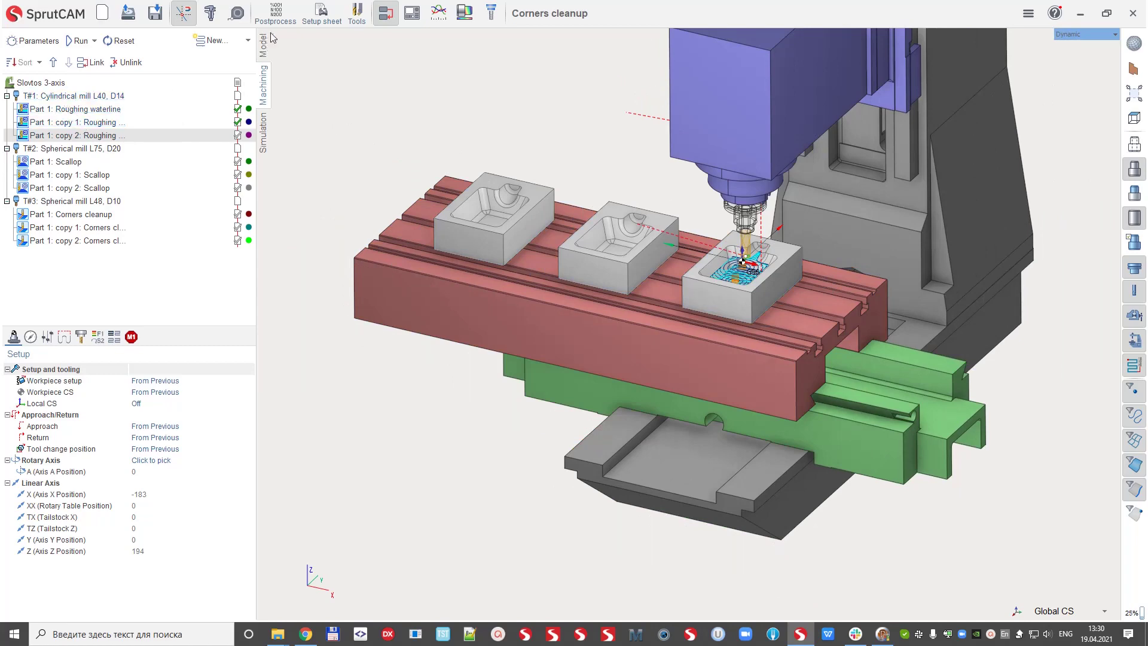
# Set Part 1's preferred copying method to Using subroutines, with operations grouped by part
pyautogui.click(386, 13)
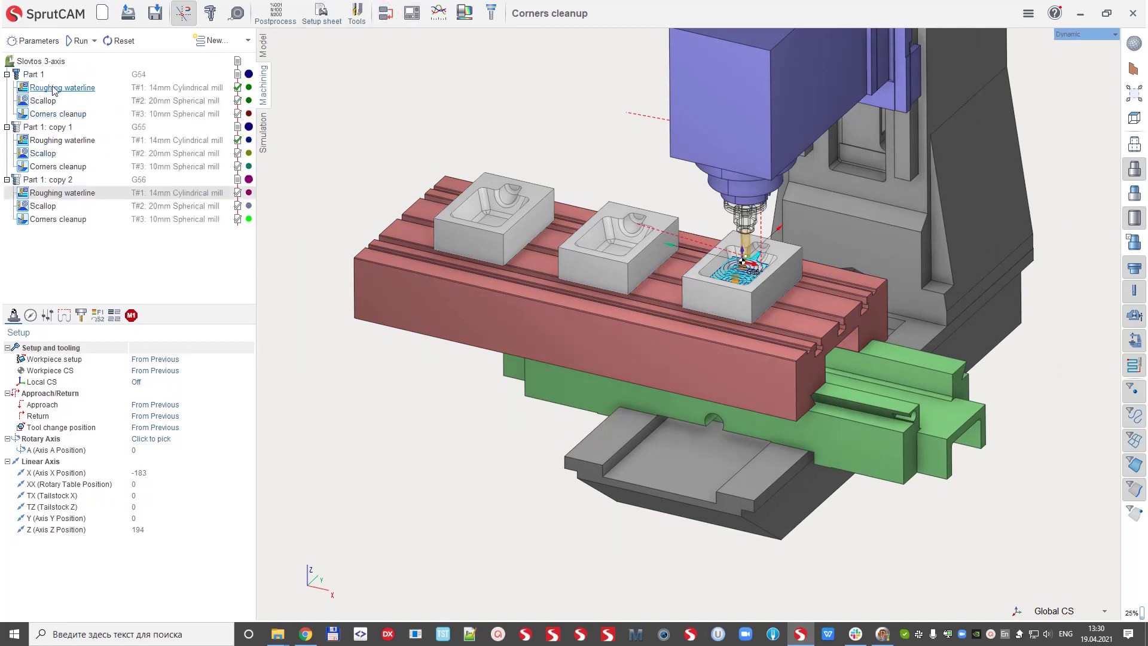
pyautogui.moveTo(644, 280); pyautogui.dragTo(665, 274, button='middle')
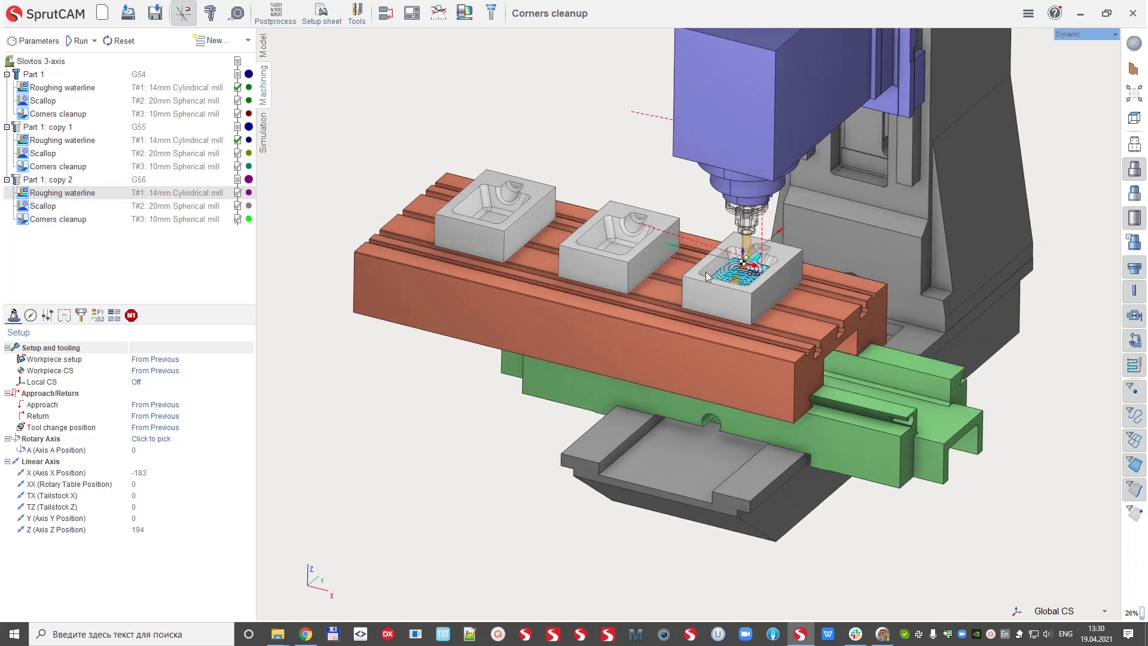
pyautogui.click(33, 74)
pyautogui.click(31, 316)
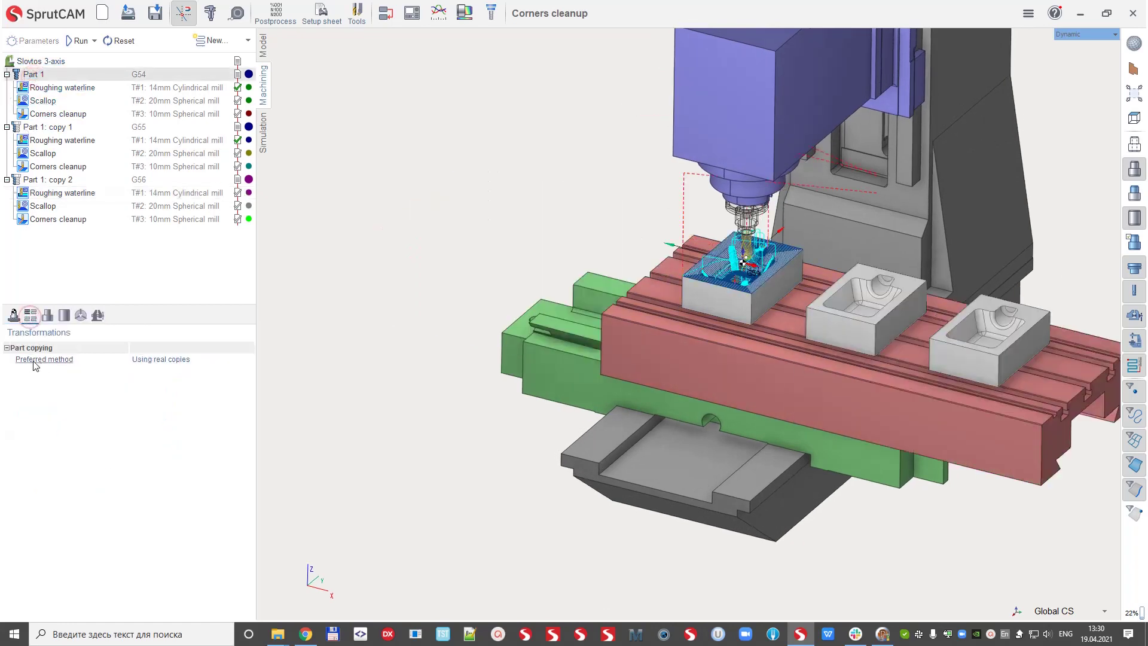
pyautogui.click(169, 360)
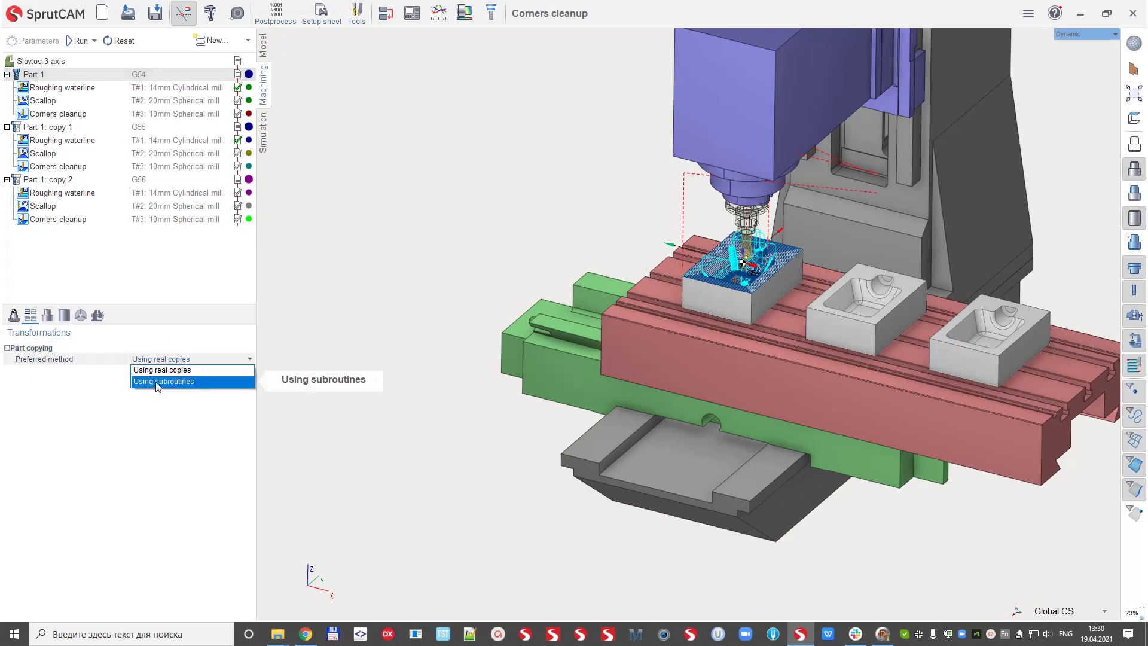
pyautogui.click(156, 383)
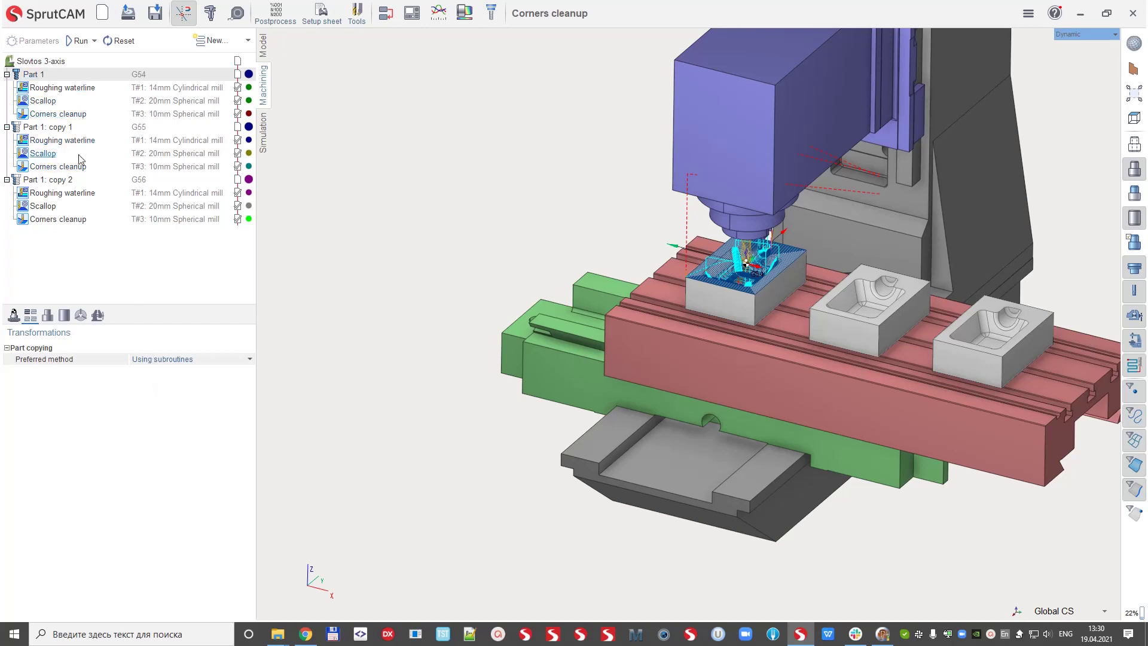
# Reset the existing toolpaths and recalculate them for all parts
pyautogui.click(78, 41)
pyautogui.click(120, 40)
pyautogui.click(79, 41)
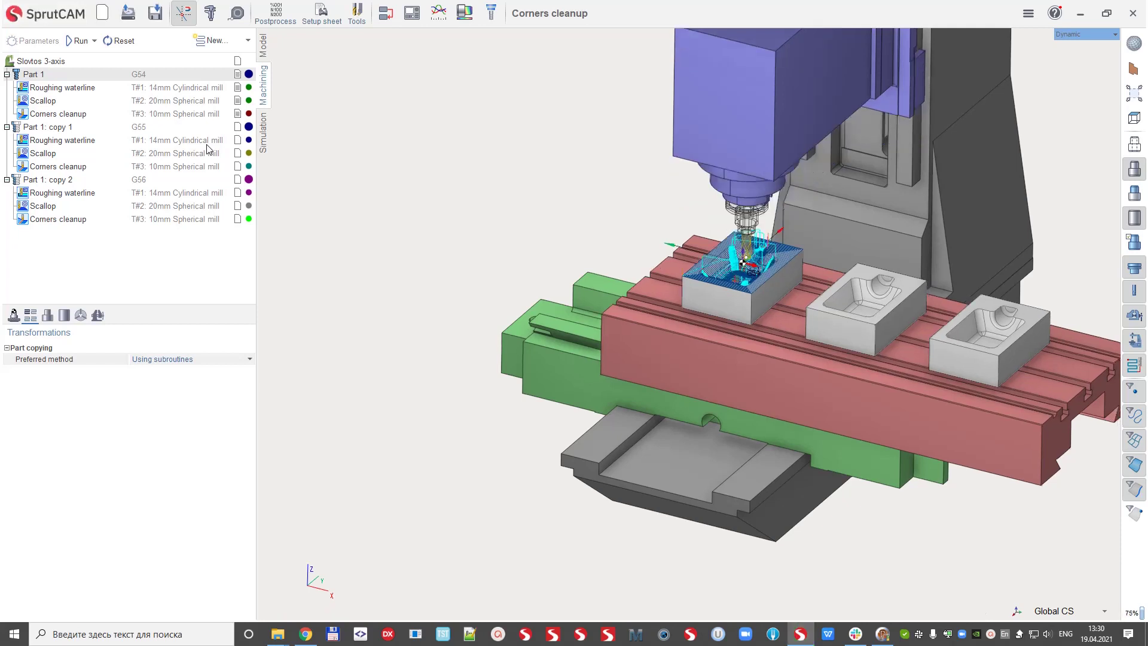
# Recalculate the whole Slovtos 3-axis project and generate its Fanuc 30i NC program
pyautogui.click(41, 61)
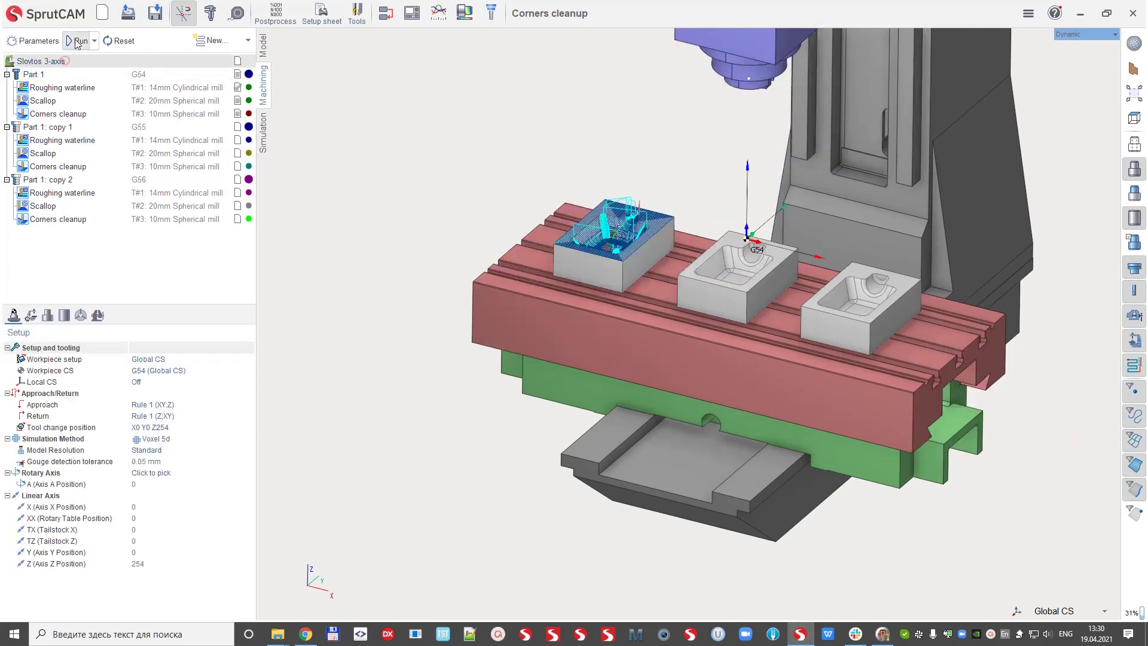
pyautogui.click(78, 41)
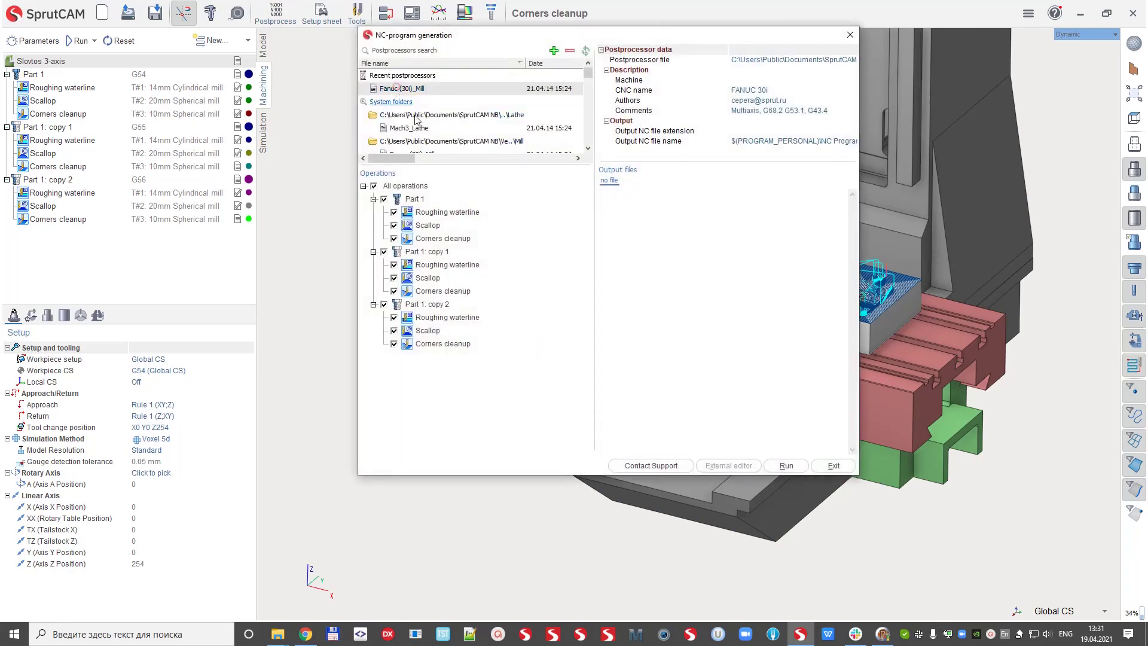
pyautogui.click(787, 465)
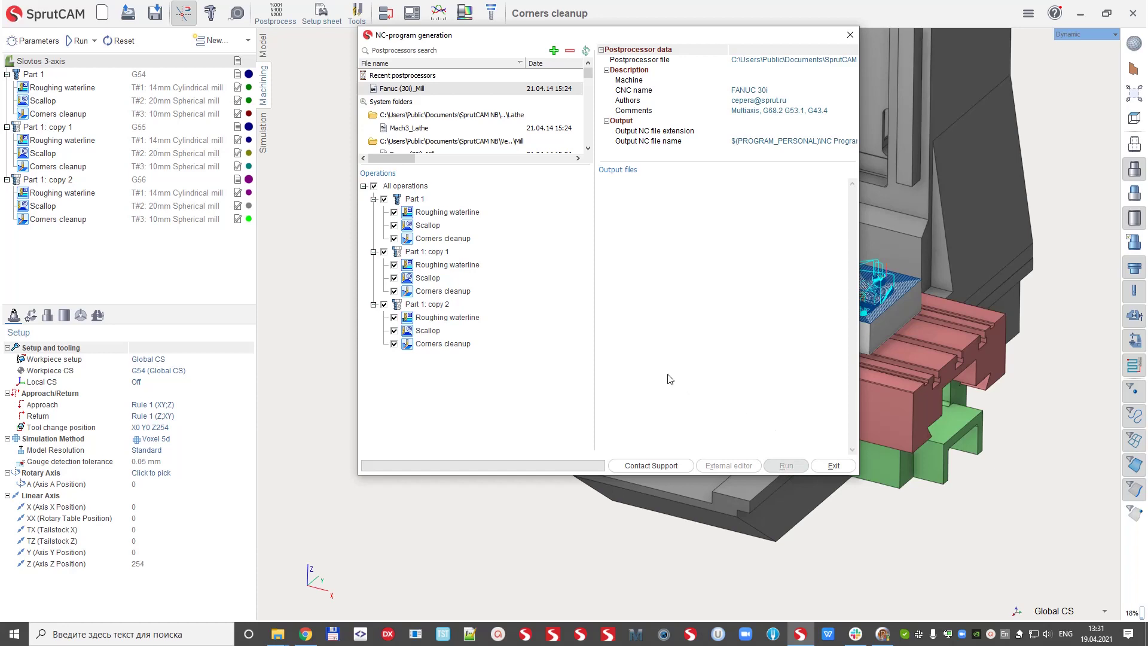
# Review the G54, G55 and G56 blocks with their M98P2 subroutine calls, then exit
pyautogui.scroll(-1, 642, 318)
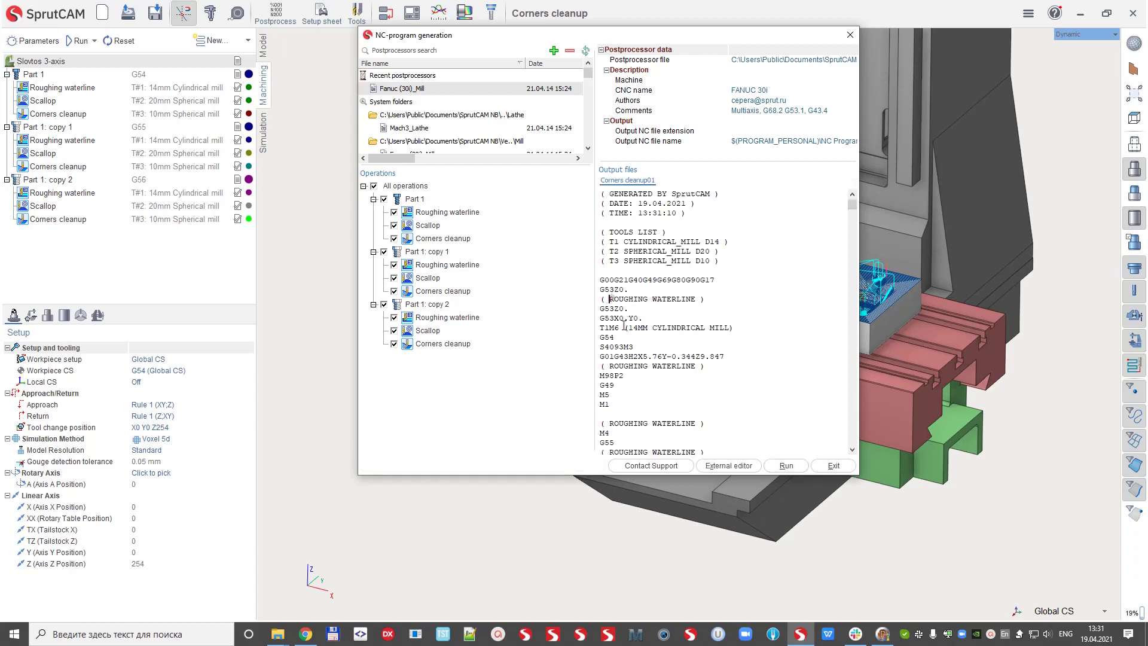
pyautogui.scroll(-3, 623, 326)
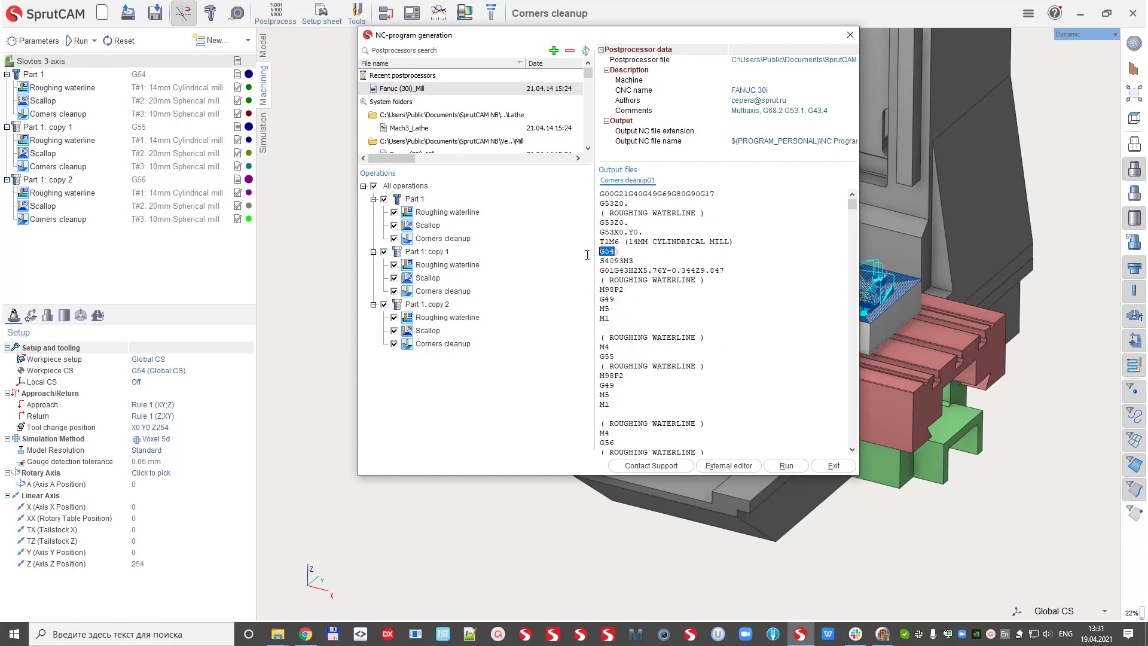
pyautogui.moveTo(625, 291); pyautogui.dragTo(601, 291)
pyautogui.scroll(-1, 642, 327)
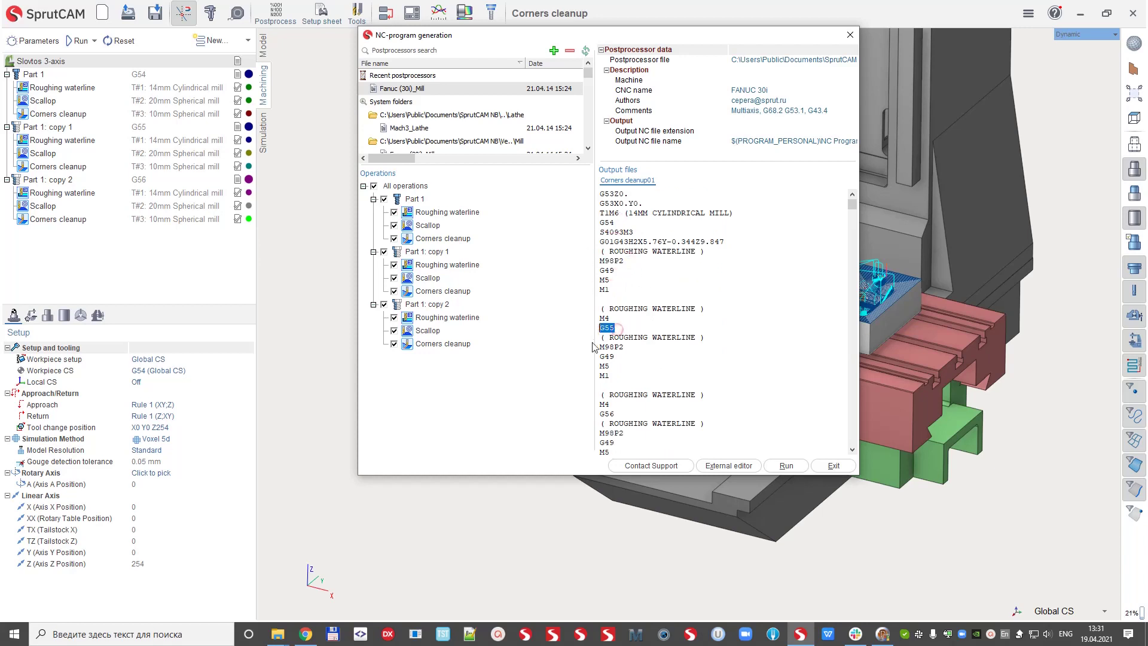
pyautogui.scroll(-2, 673, 385)
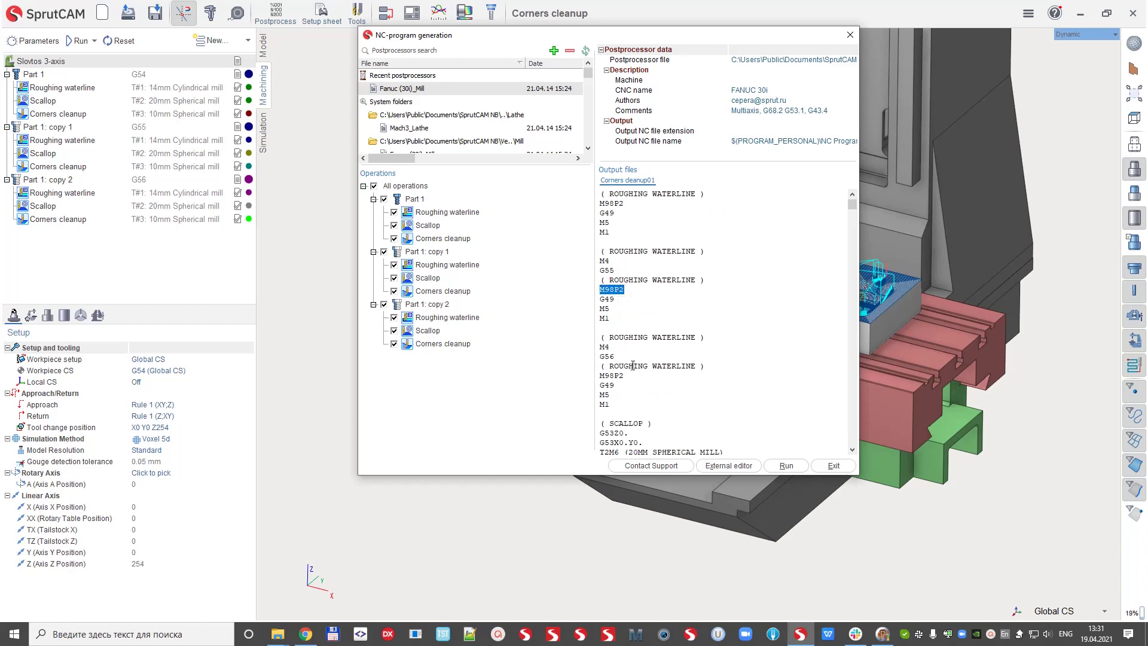
pyautogui.moveTo(614, 357)
pyautogui.mouseDown()
pyautogui.moveTo(594, 357)
pyautogui.moveTo(600, 375)
pyautogui.mouseUp()
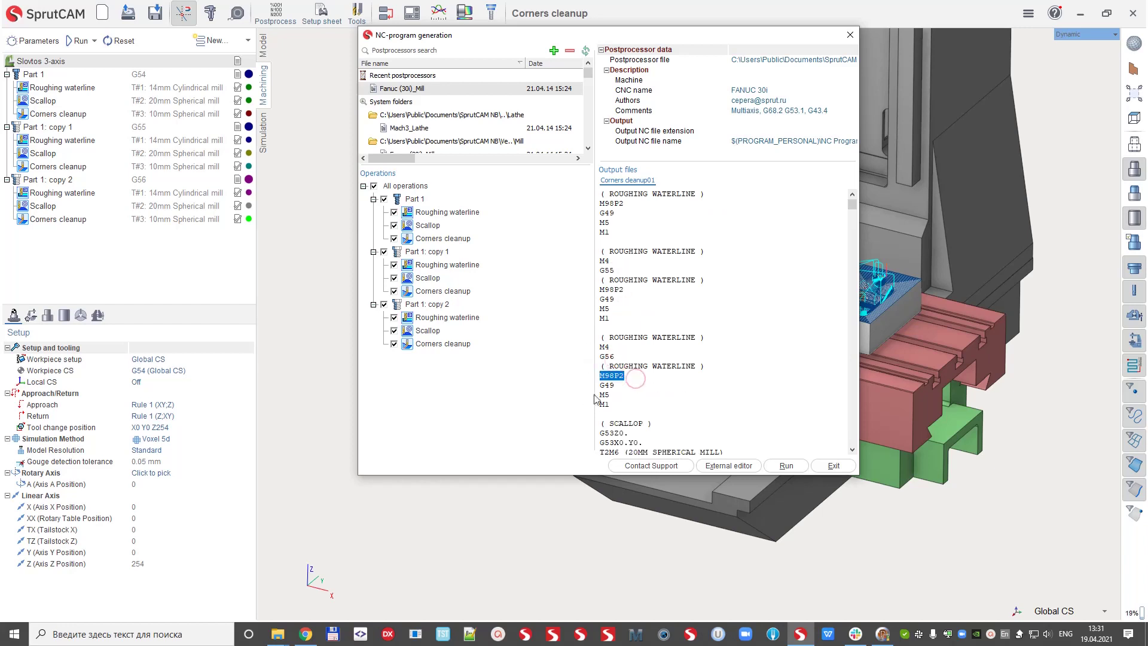
pyautogui.scroll(-2, 646, 382)
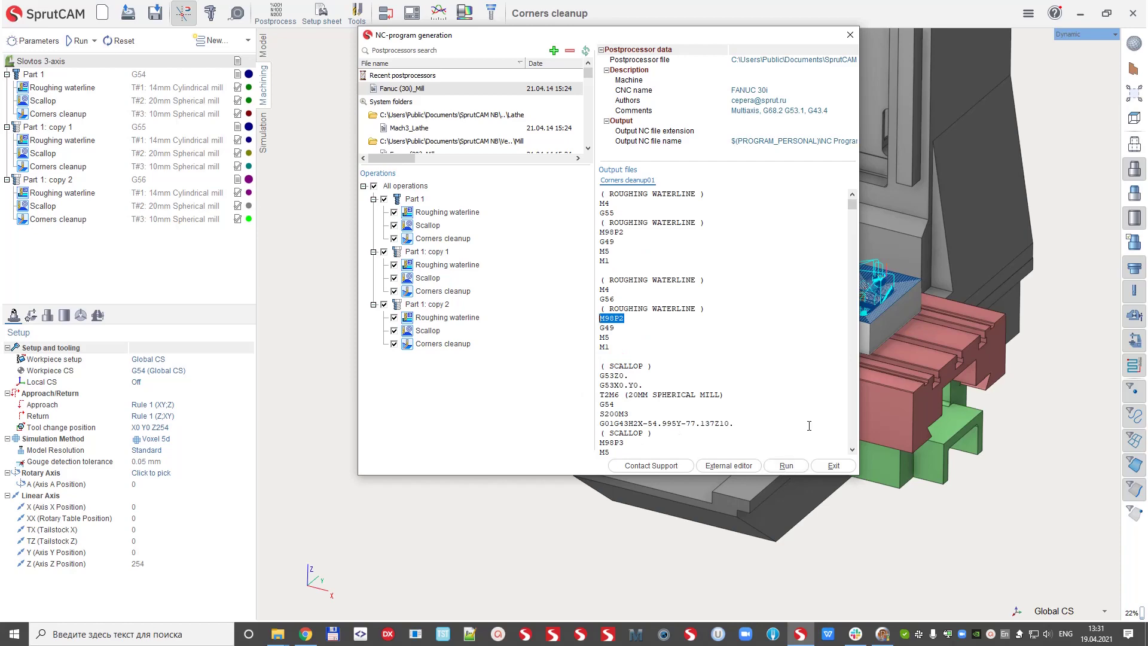
pyautogui.click(818, 465)
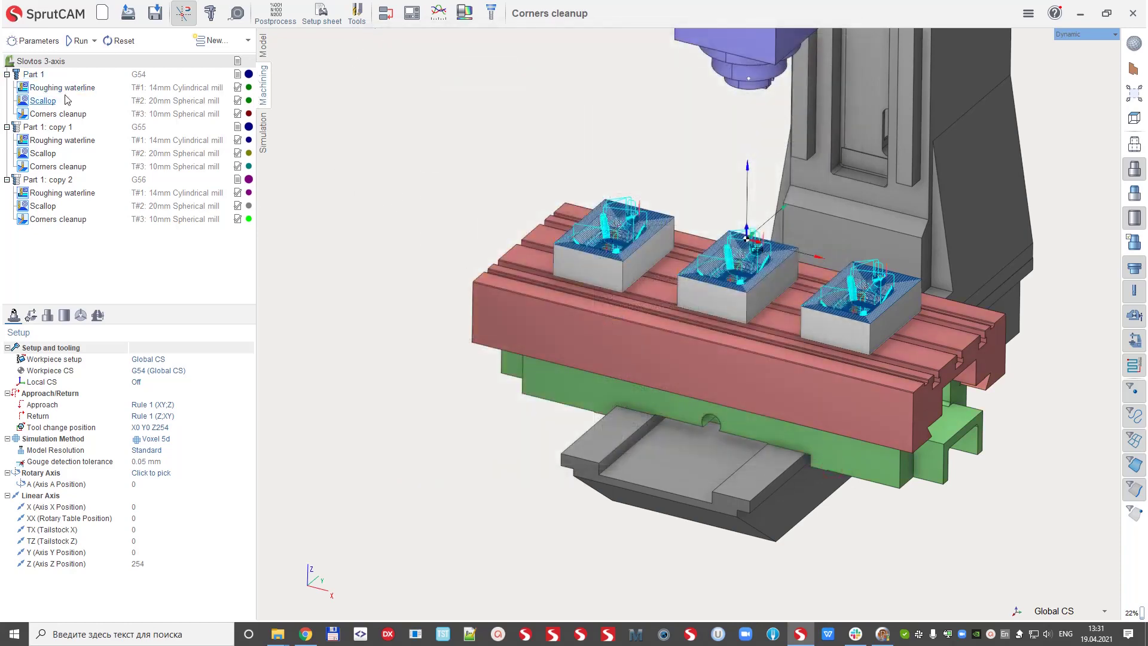
# Add a 2D contouring operation after Part 1's Scallop operation
pyautogui.click(42, 127)
pyautogui.click(43, 179)
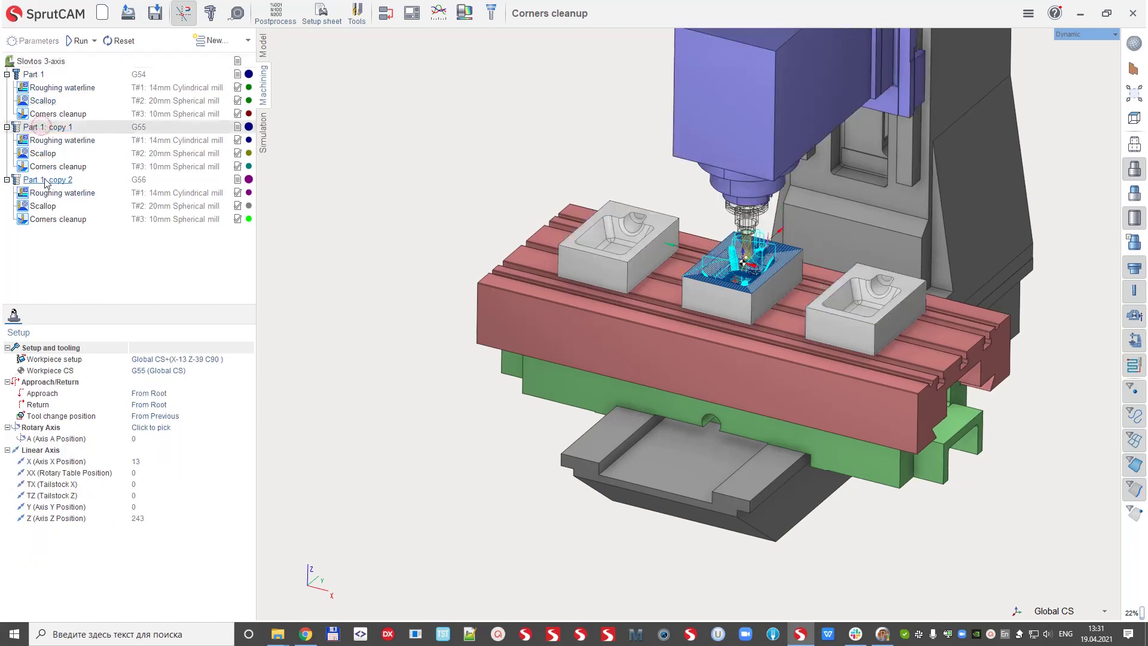
pyautogui.click(35, 74)
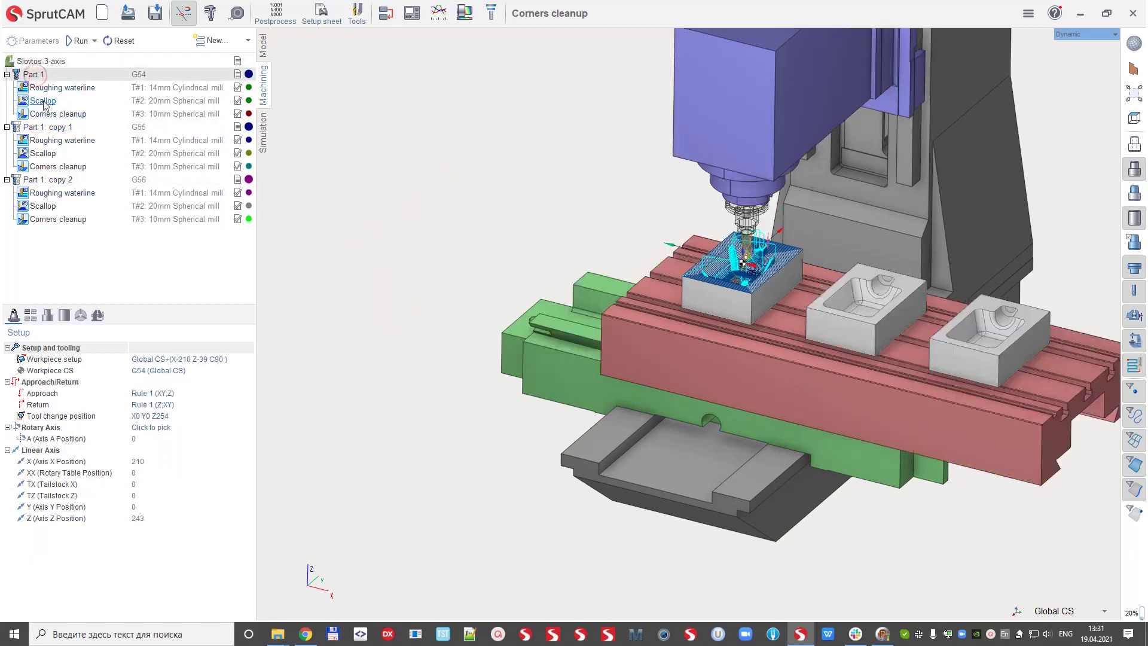
pyautogui.click(43, 100)
pyautogui.click(250, 42)
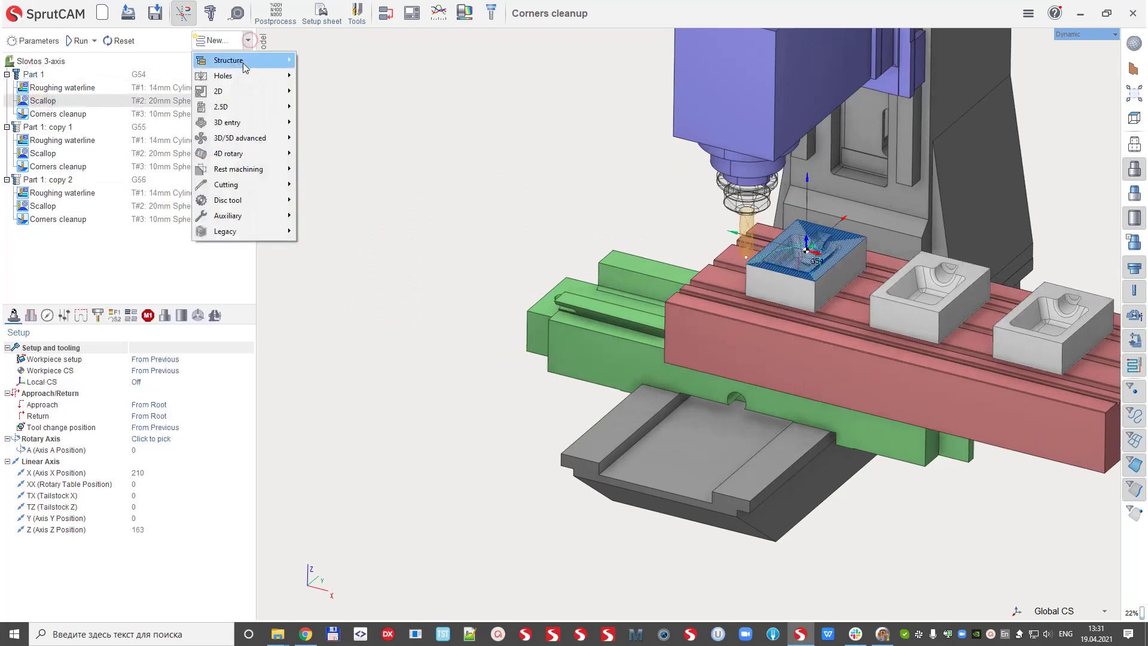
pyautogui.click(233, 91)
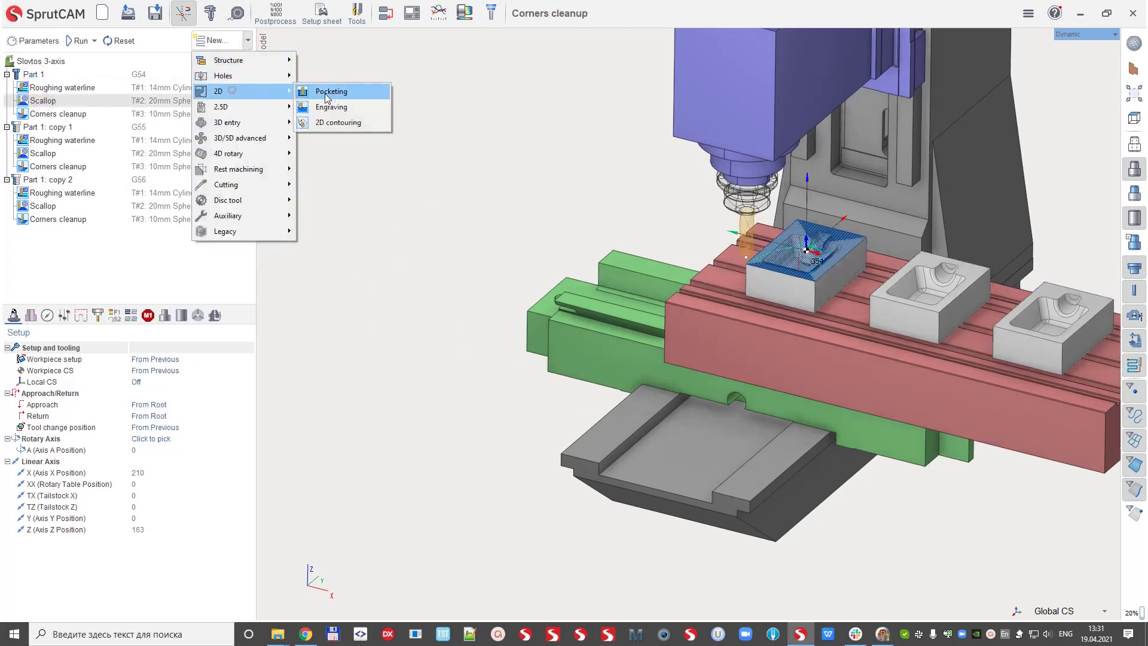
pyautogui.click(330, 123)
# Check the 2D contouring 1 operation mirrored in both copies, then delete it
pyautogui.click(53, 113)
pyautogui.click(58, 181)
pyautogui.click(58, 246)
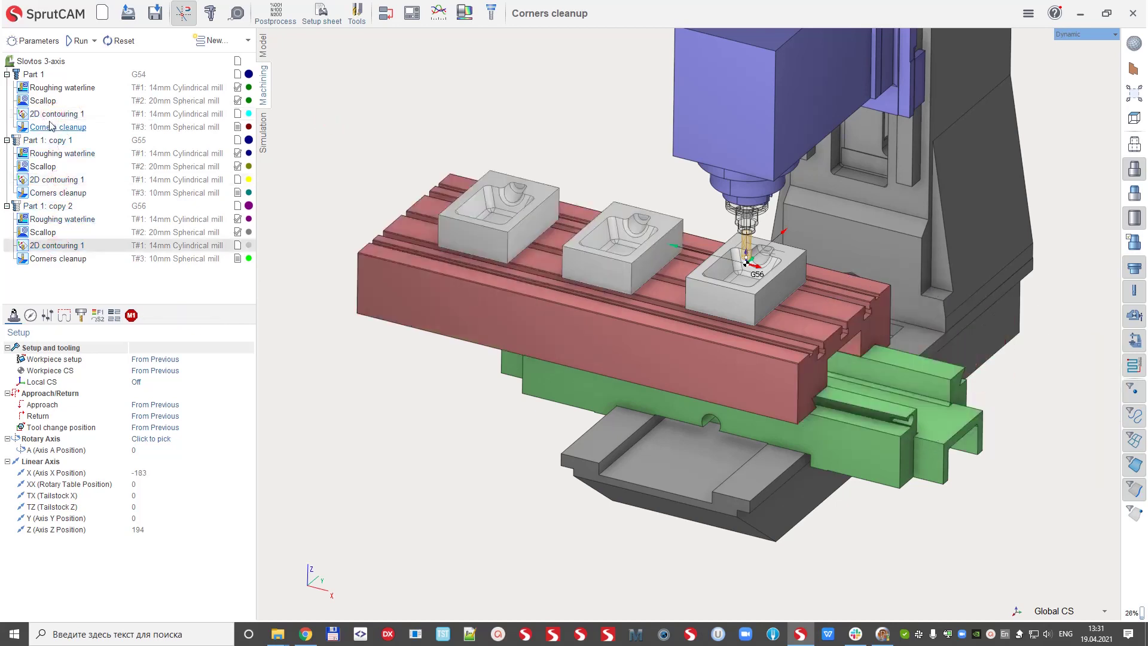
pyautogui.click(52, 113)
pyautogui.click(58, 179)
pyautogui.click(60, 245)
pyautogui.click(59, 114)
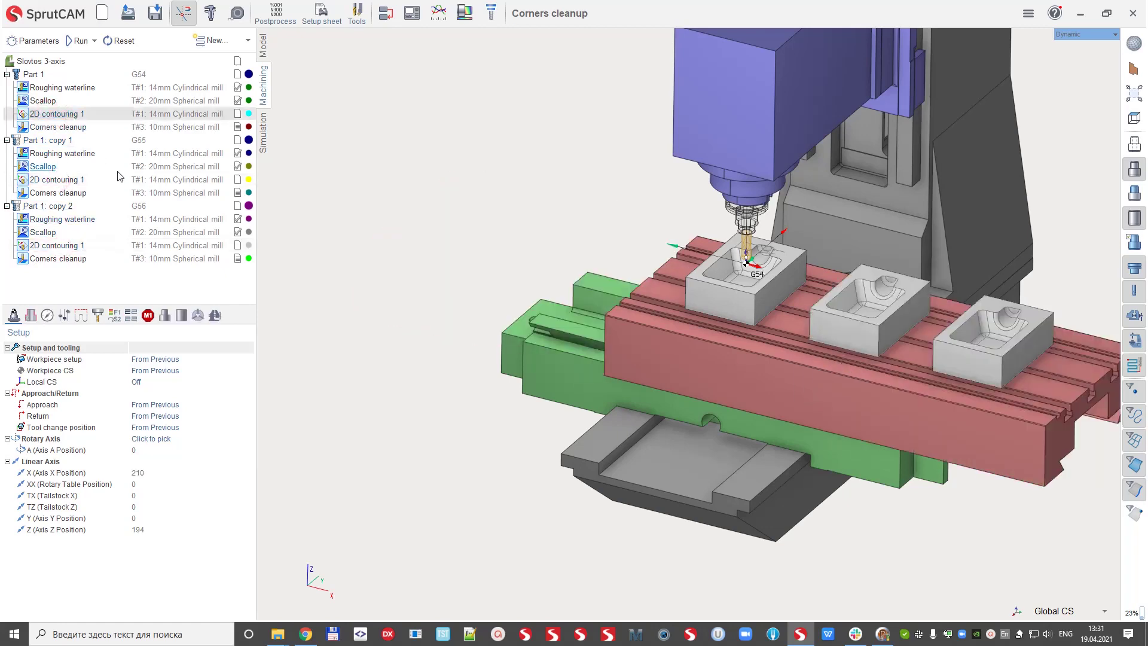
pyautogui.press('Delete')
pyautogui.press('Return')
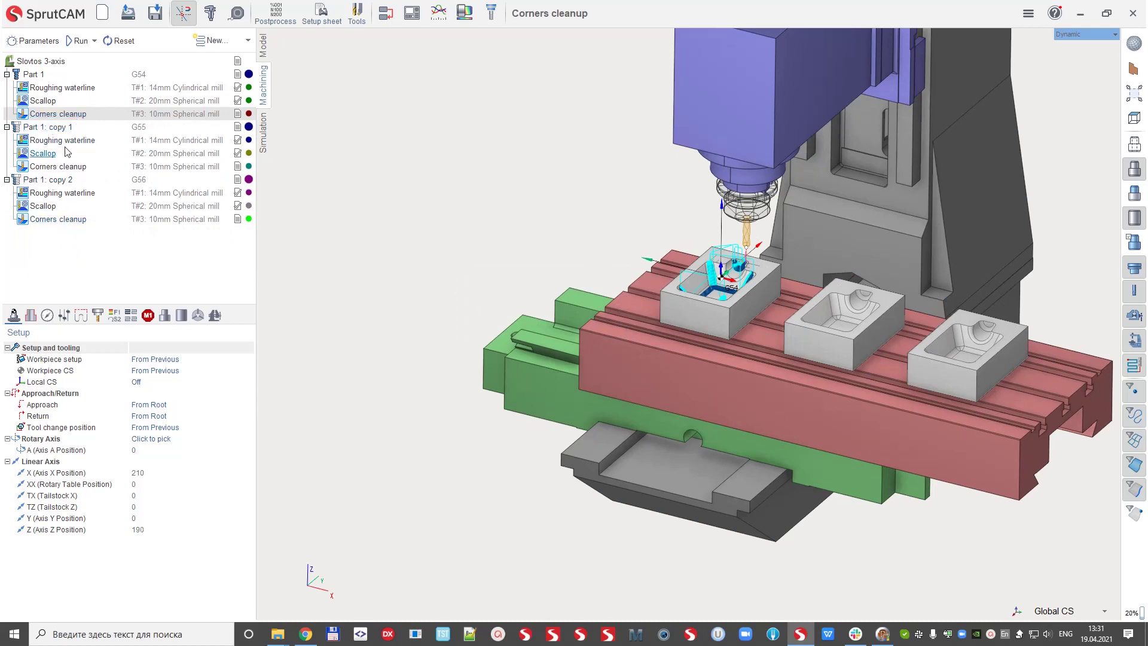
# Drag Part 1's Corners cleanup above Scallop and confirm the copies follow the new order
pyautogui.click(58, 127)
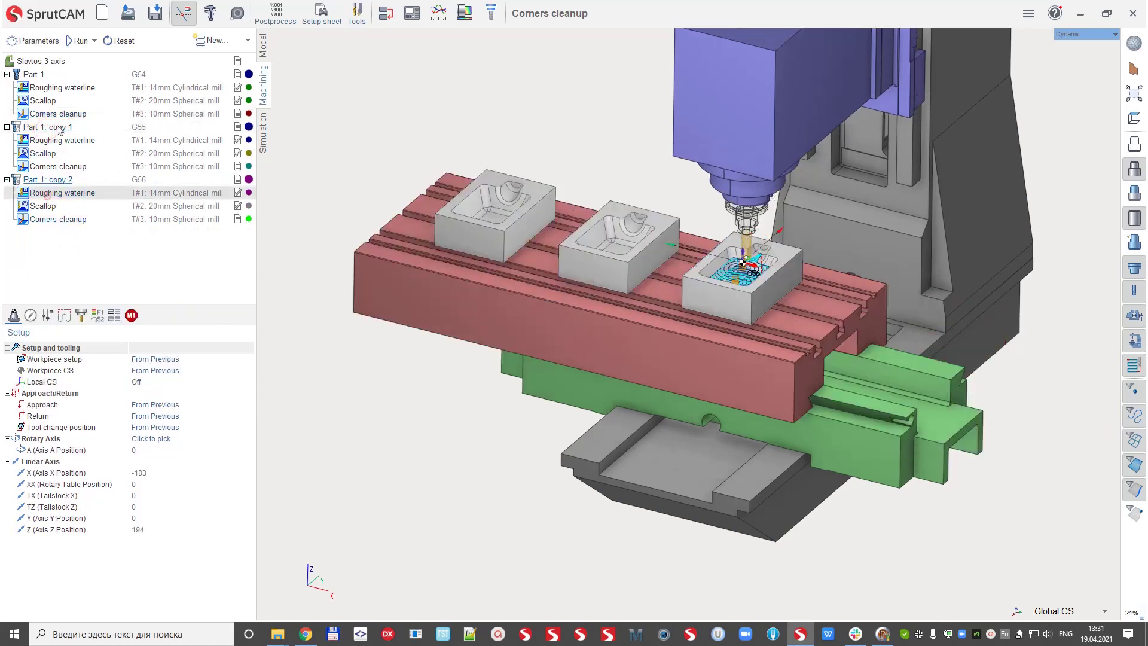
pyautogui.click(58, 100)
pyautogui.moveTo(58, 114); pyautogui.dragTo(58, 98)
pyautogui.click(58, 153)
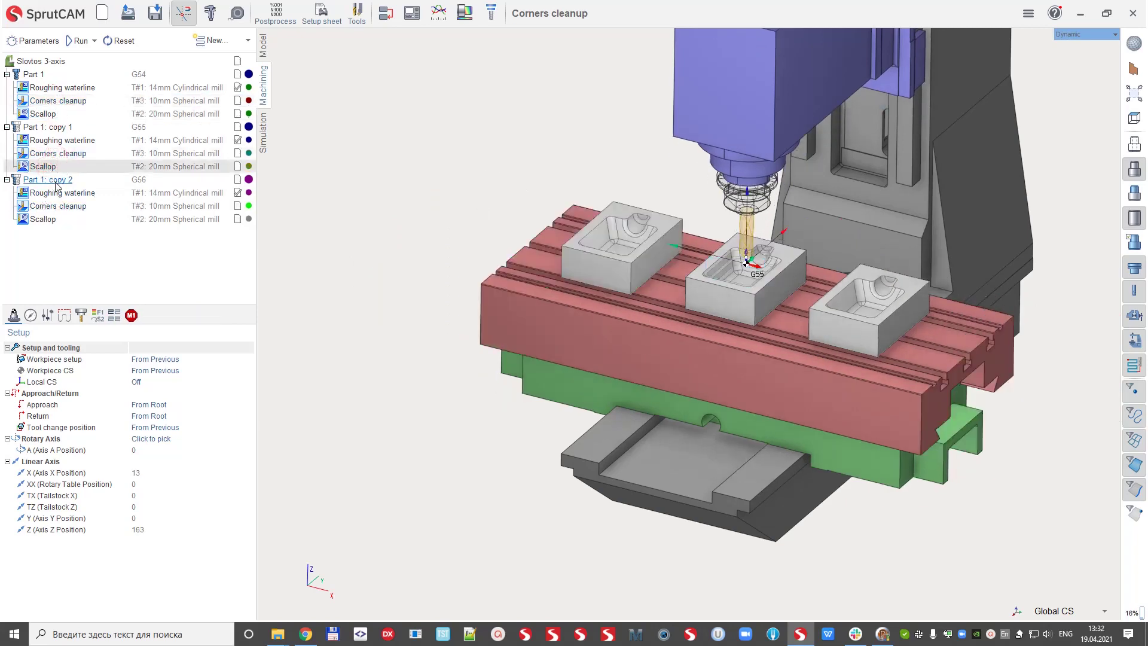
pyautogui.click(55, 181)
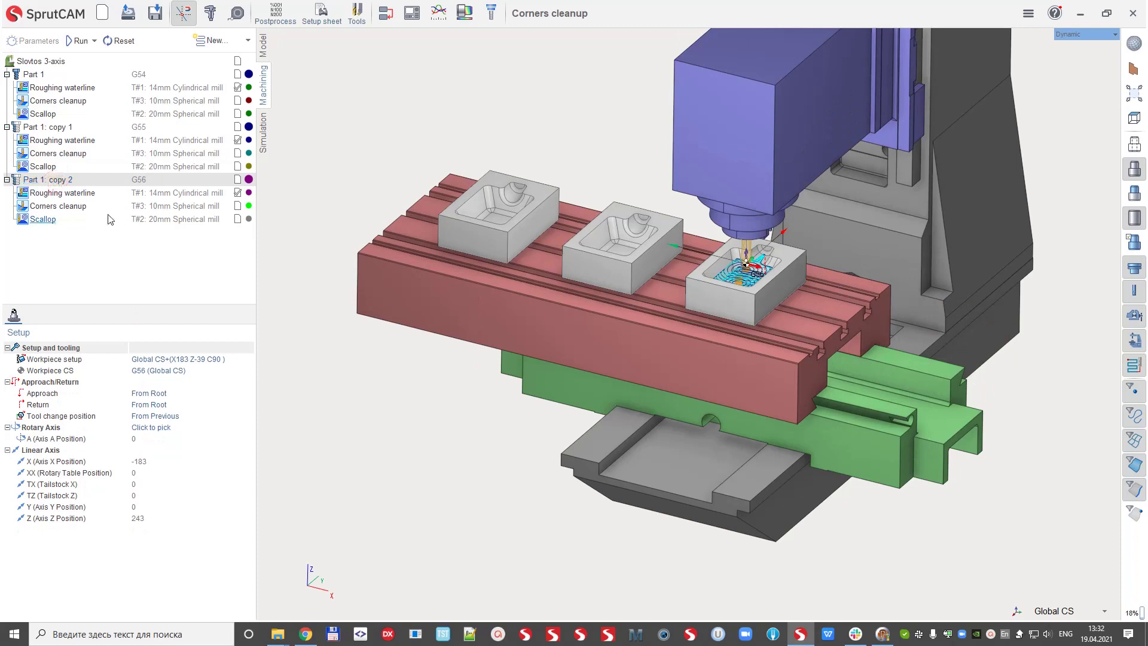
# Delete Part 1: copy 2, then check the remaining Part 1 and its G55 copy 1
pyautogui.press('Delete')
pyautogui.press('Return')
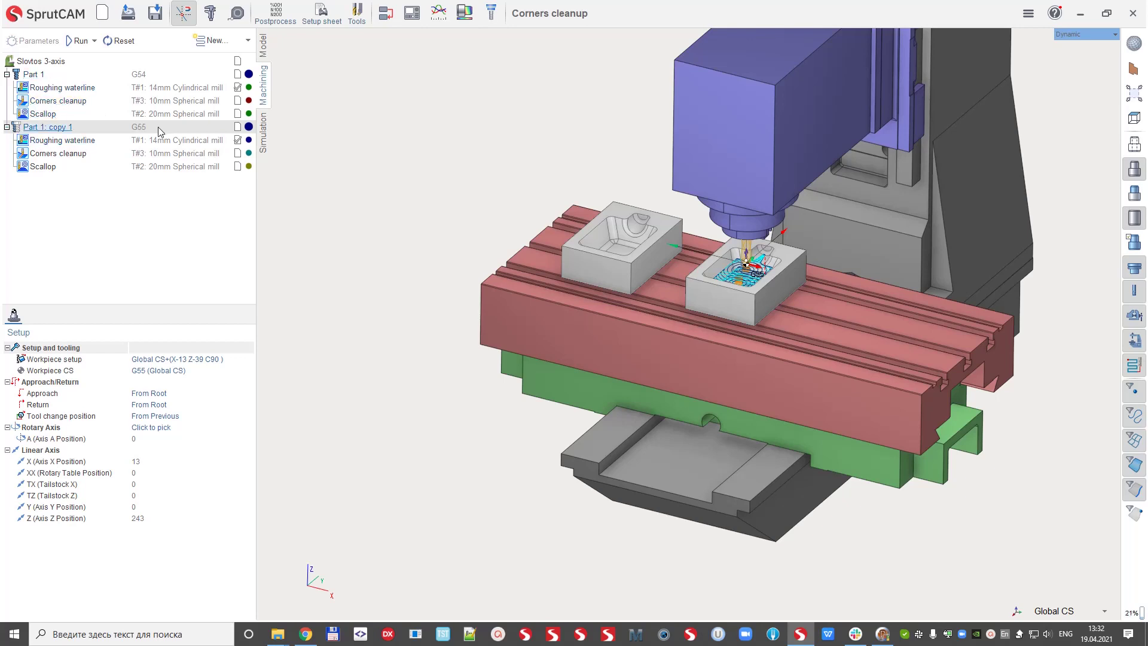
pyautogui.click(35, 76)
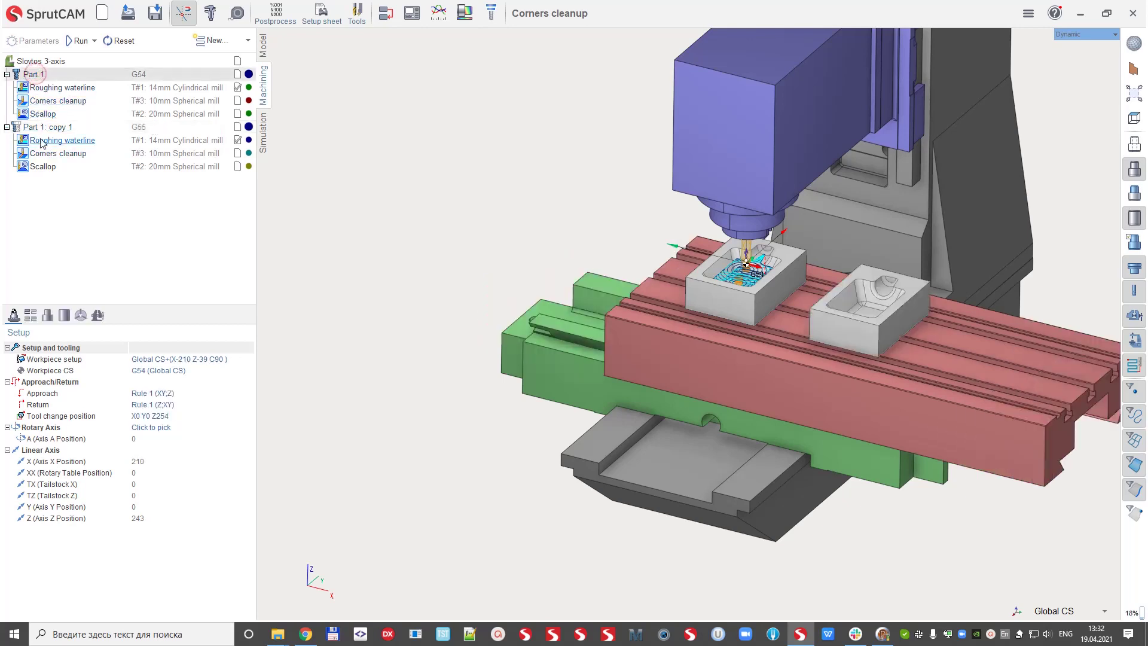
pyautogui.click(53, 130)
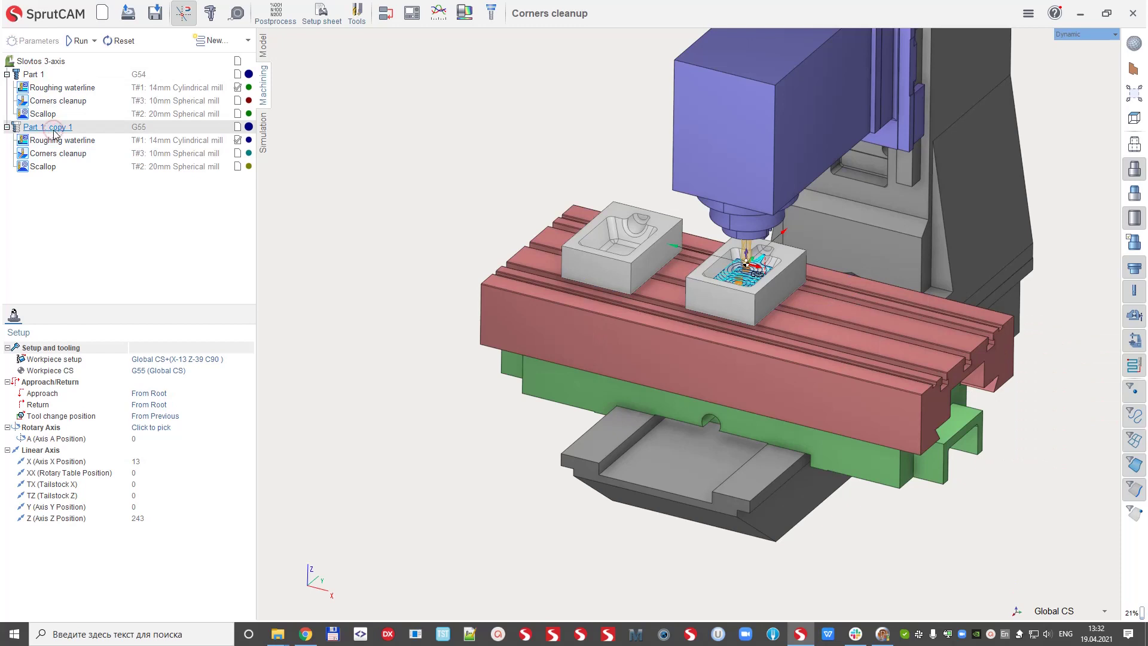